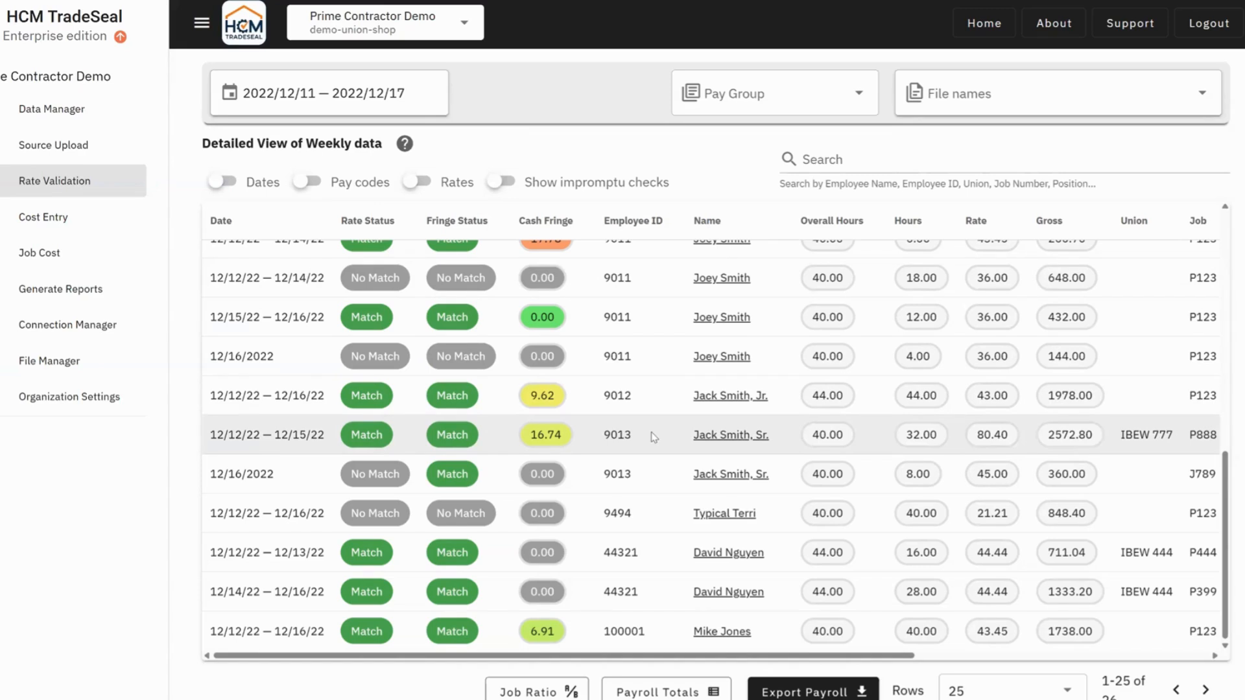
# Step: Examine the rate status, fringe status and cash fringe values in the detailed weekly data for 2022/12/11 to 2022/12/17
pyautogui.moveTo(555, 396)
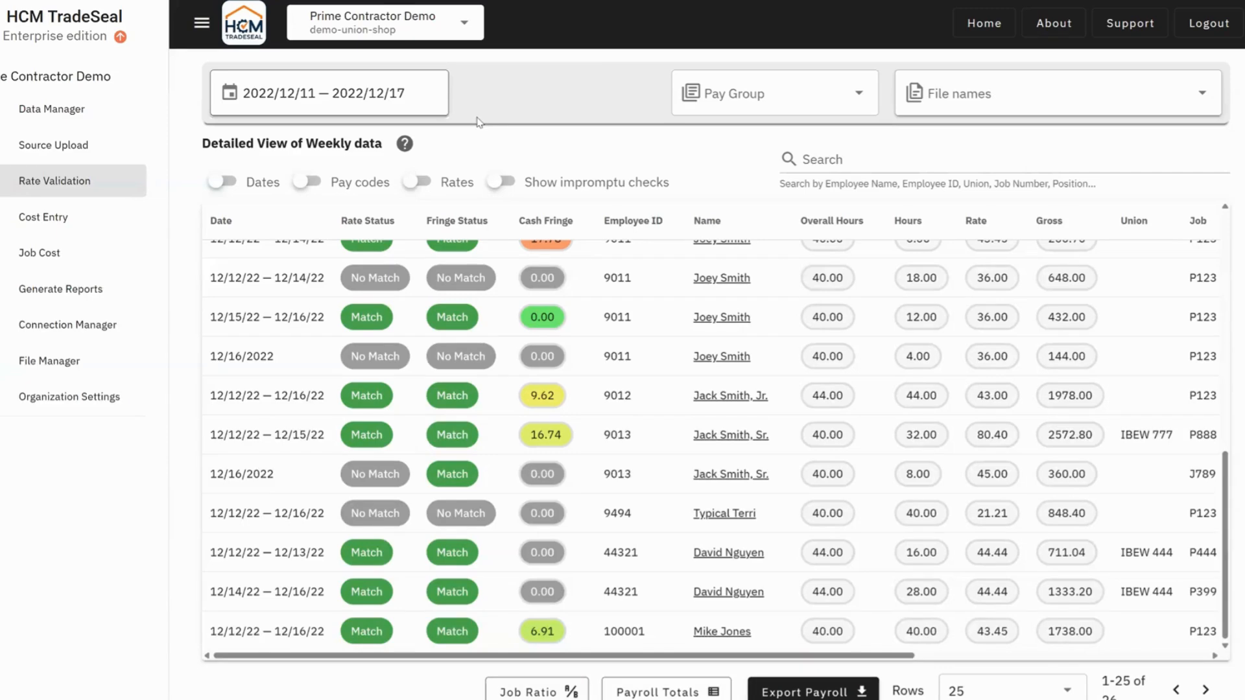
pyautogui.scroll(-1, 635, 430)
pyautogui.scroll(3, 635, 430)
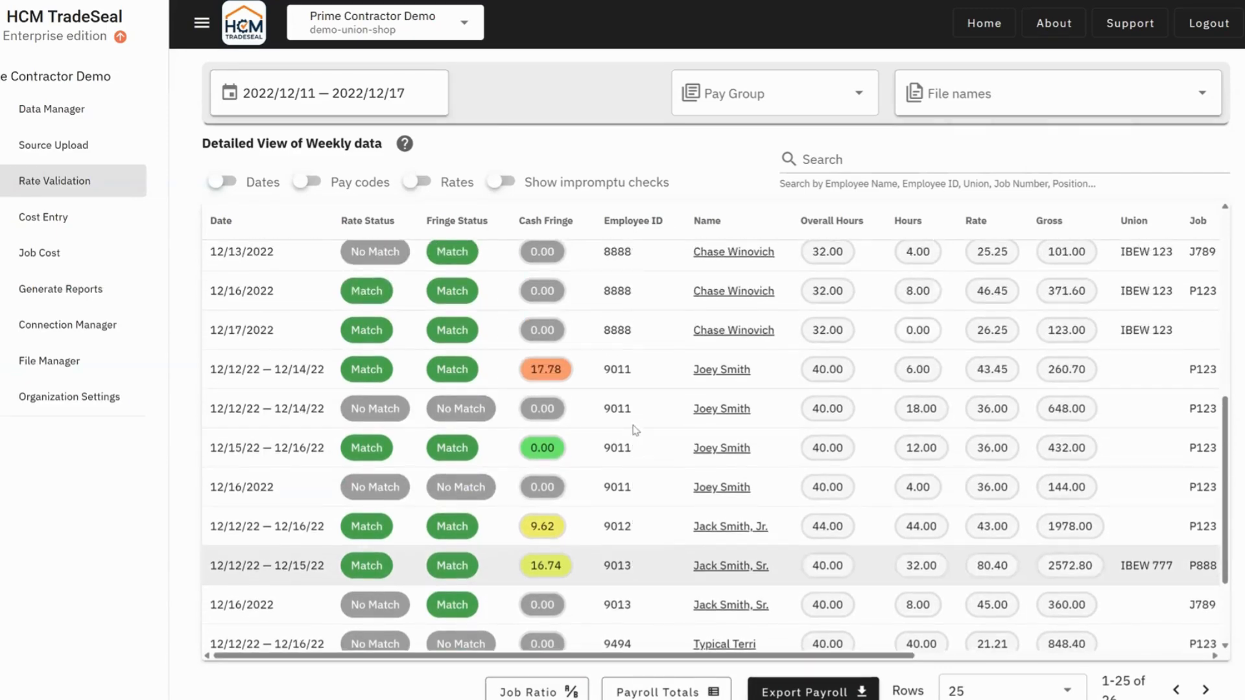
pyautogui.scroll(-2, 635, 430)
pyautogui.scroll(-1, 636, 430)
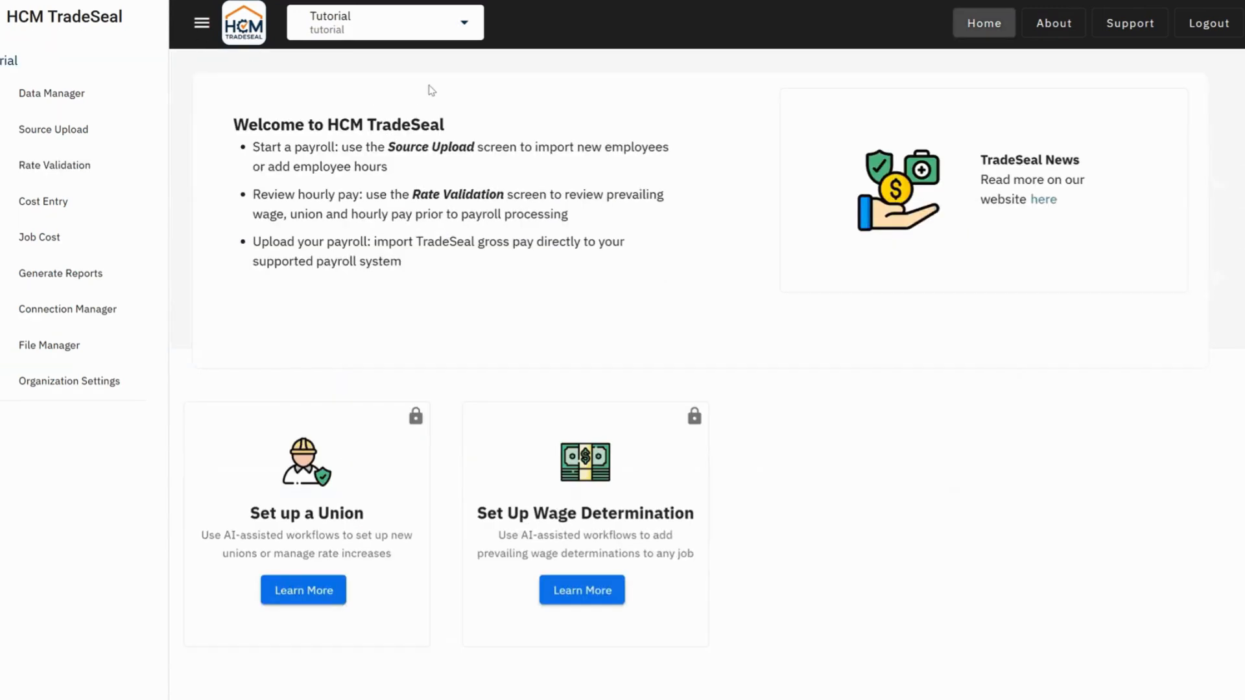
# Step: Review the Tutorial organization's rates, benefits, jobs and employees records in the Data Manager
pyautogui.click(124, 99)
pyautogui.click(543, 116)
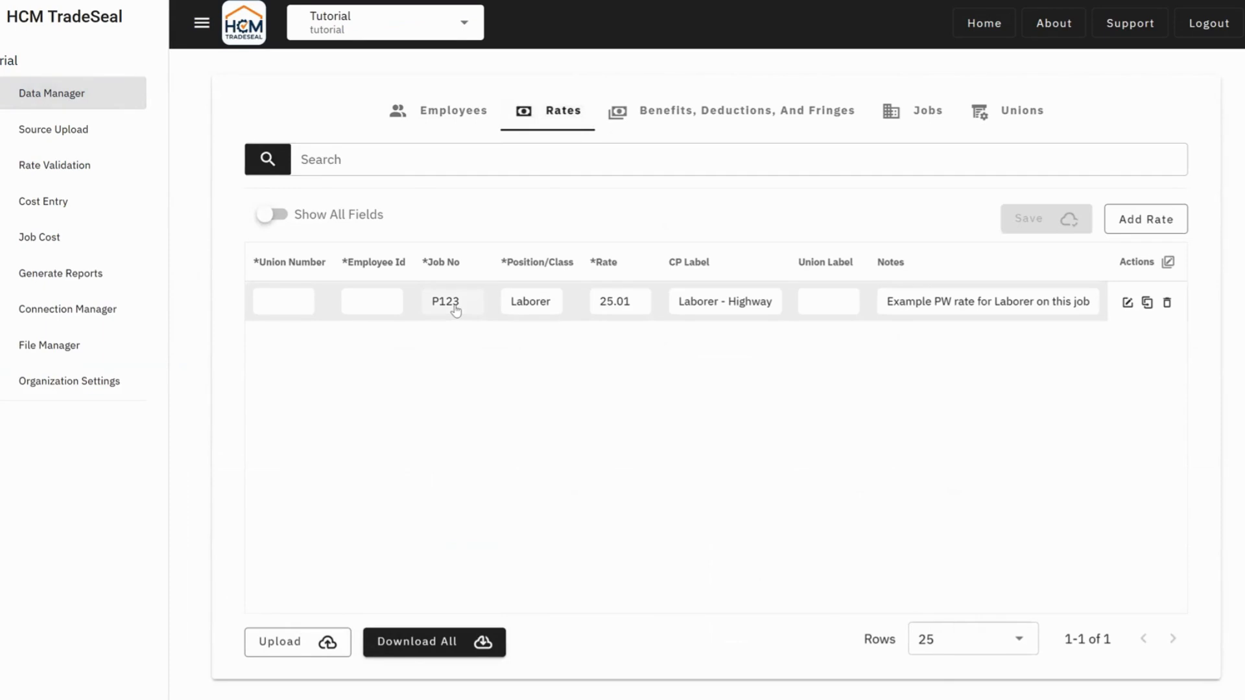
pyautogui.click(696, 127)
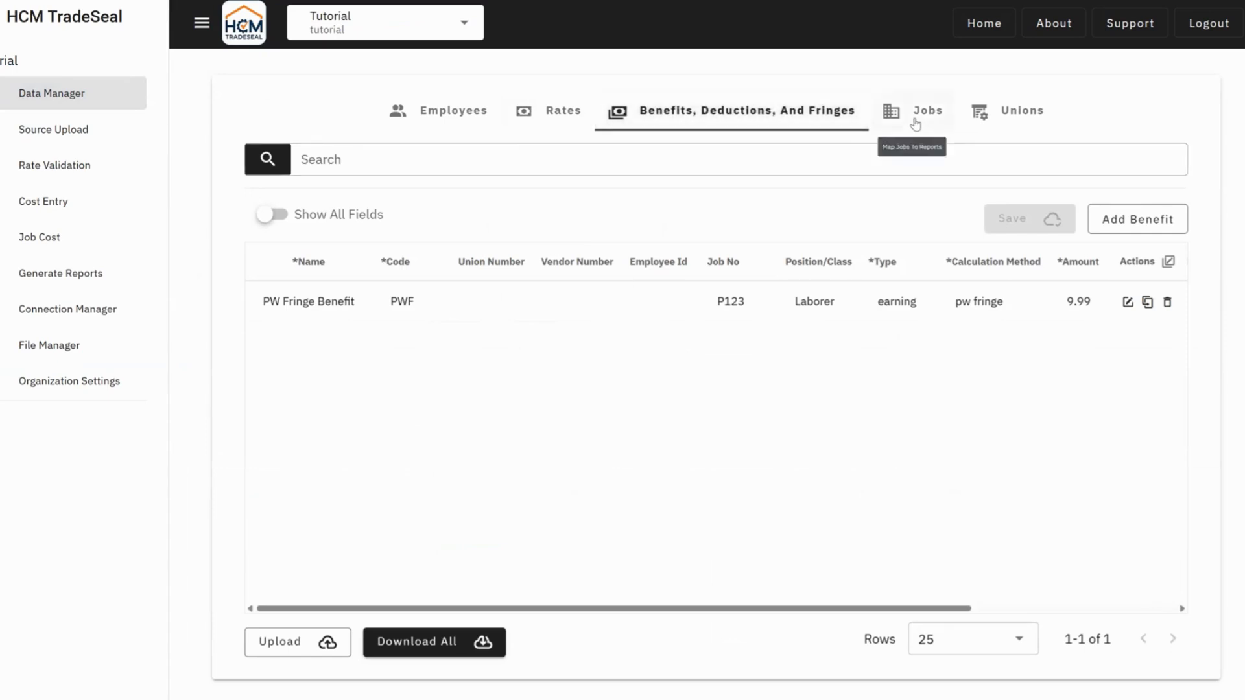
pyautogui.click(907, 122)
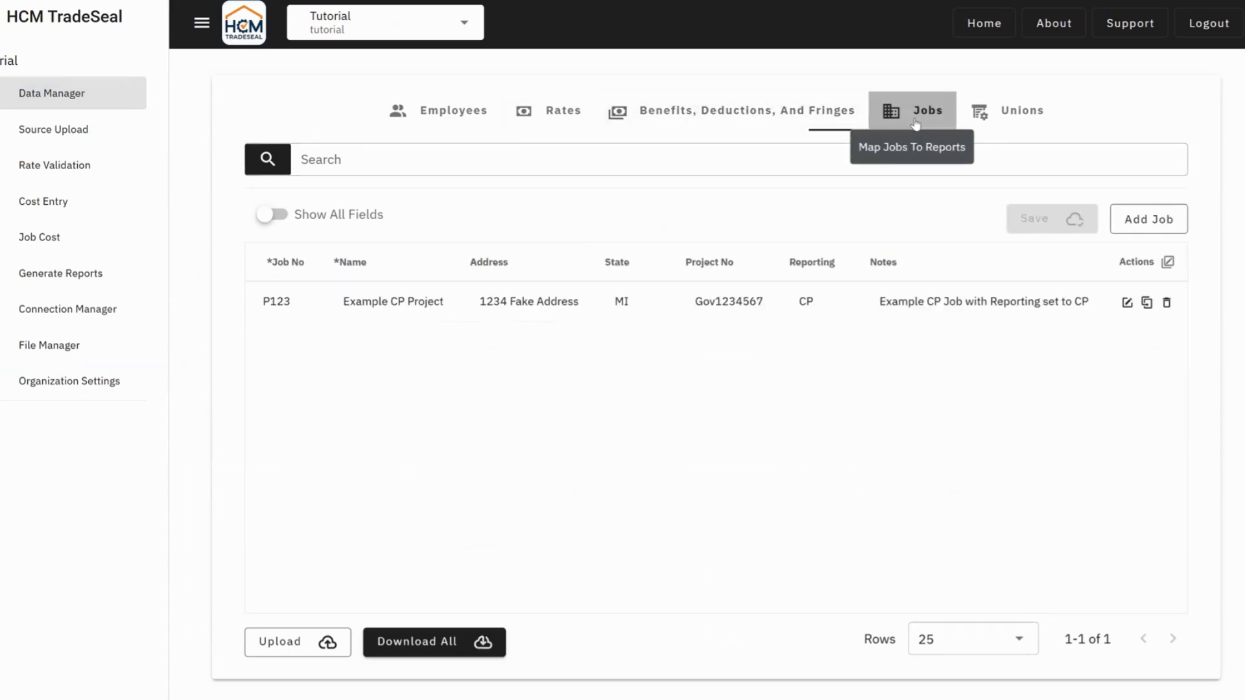
pyautogui.click(482, 122)
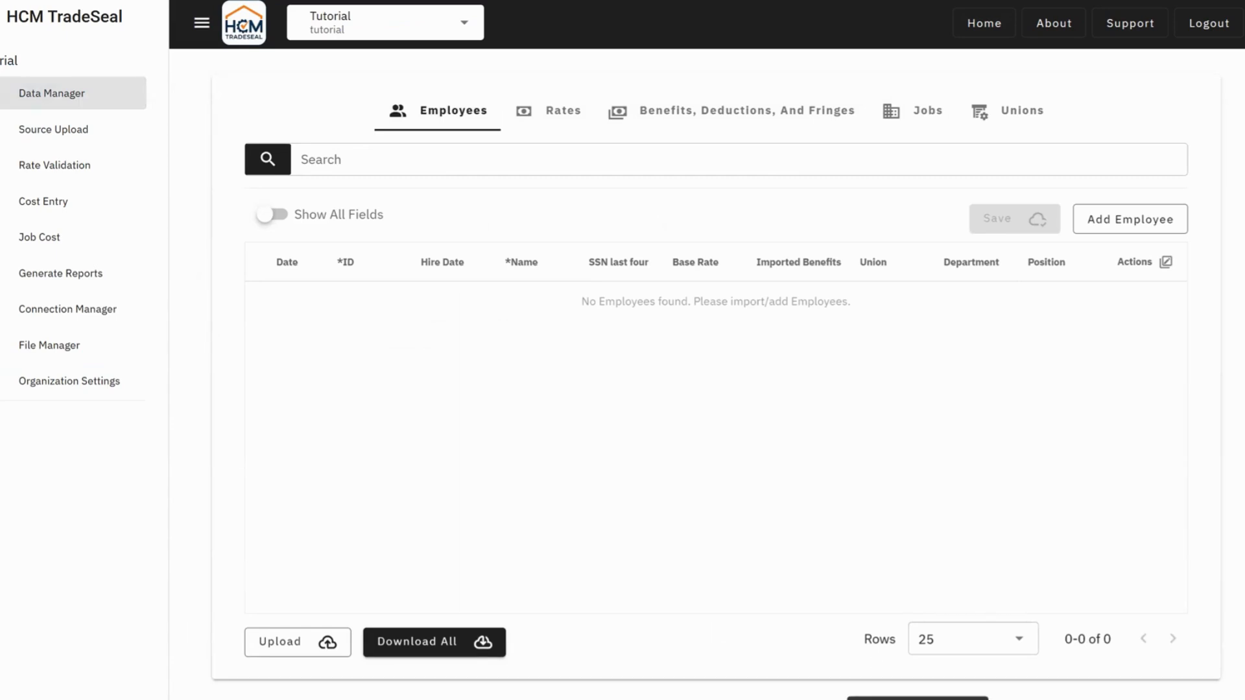
# Step: Switch to the Excel workbook "example employees with fringe credits" and examine the first employee's fringe periods and formulas
pyautogui.click(917, 699)
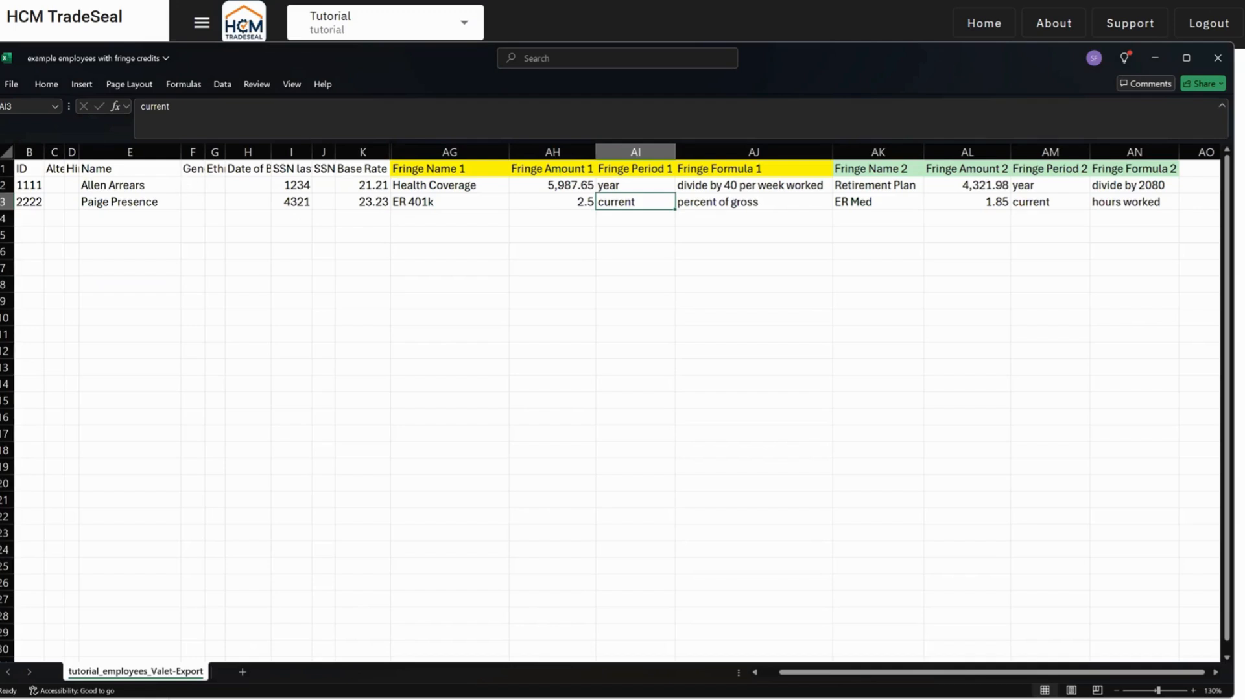
pyautogui.click(32, 184)
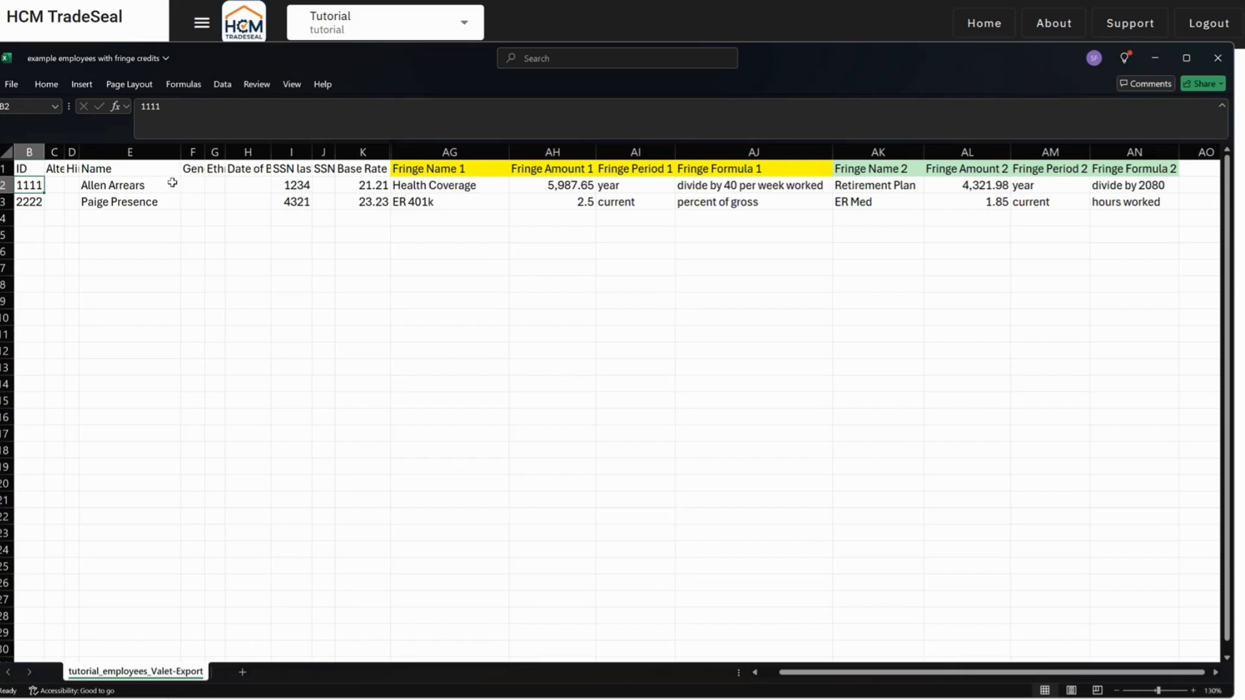
pyautogui.click(656, 186)
pyautogui.click(692, 189)
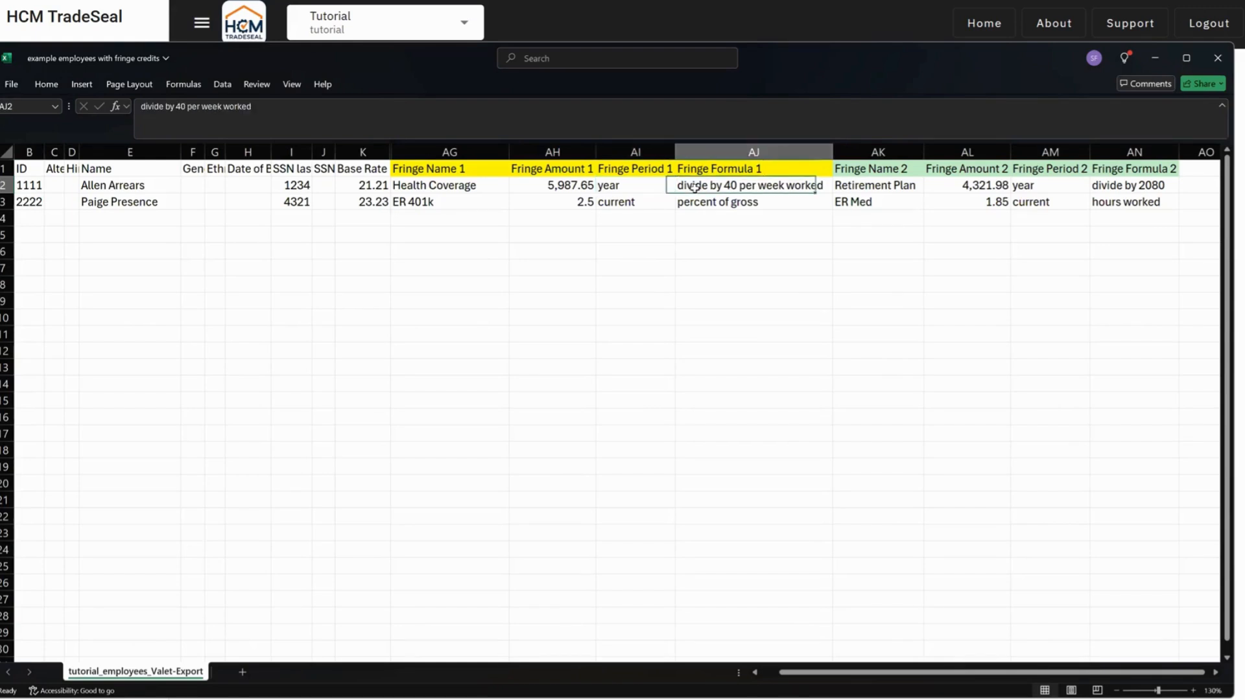
pyautogui.click(1117, 191)
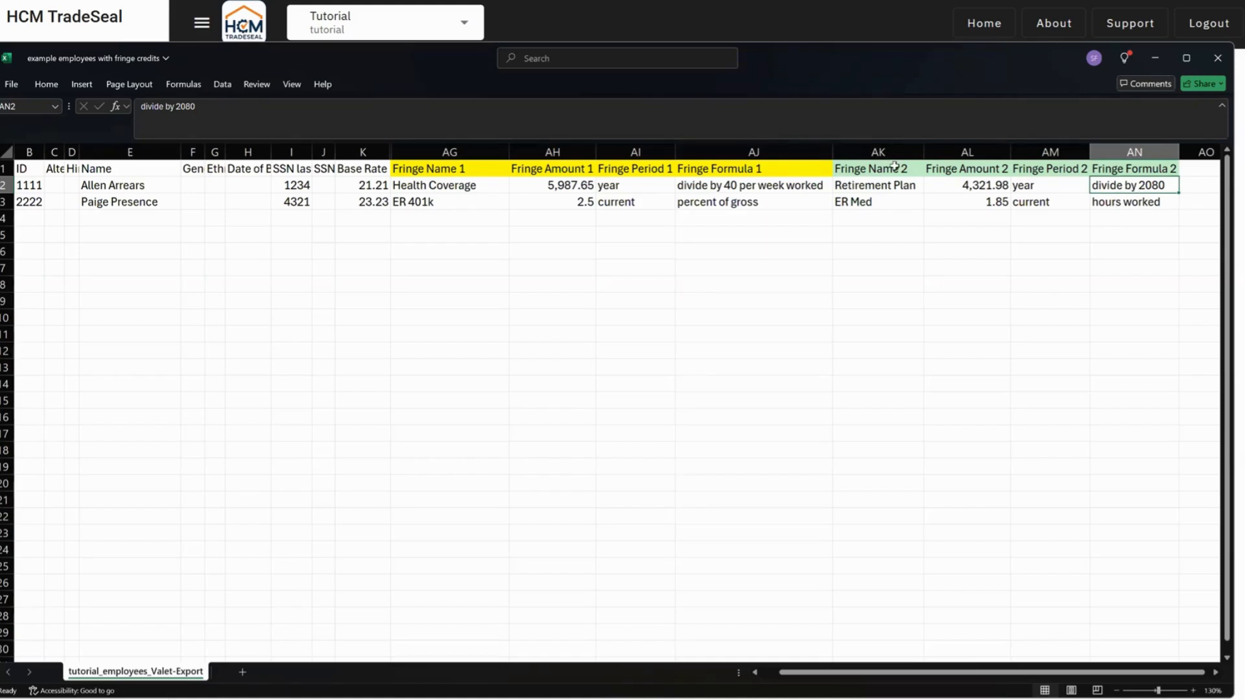
pyautogui.click(810, 185)
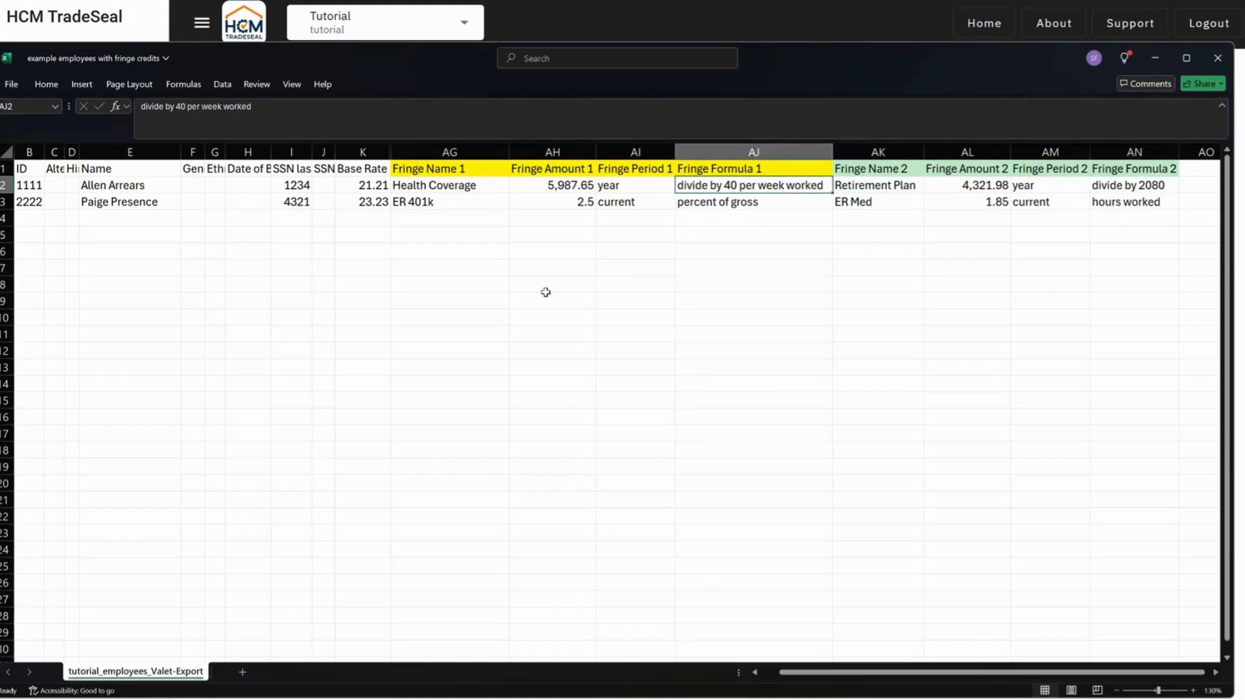
# Step: Examine the second employee's Fringe Amount 1 and compare the Fringe Period 1 entries
pyautogui.click(169, 202)
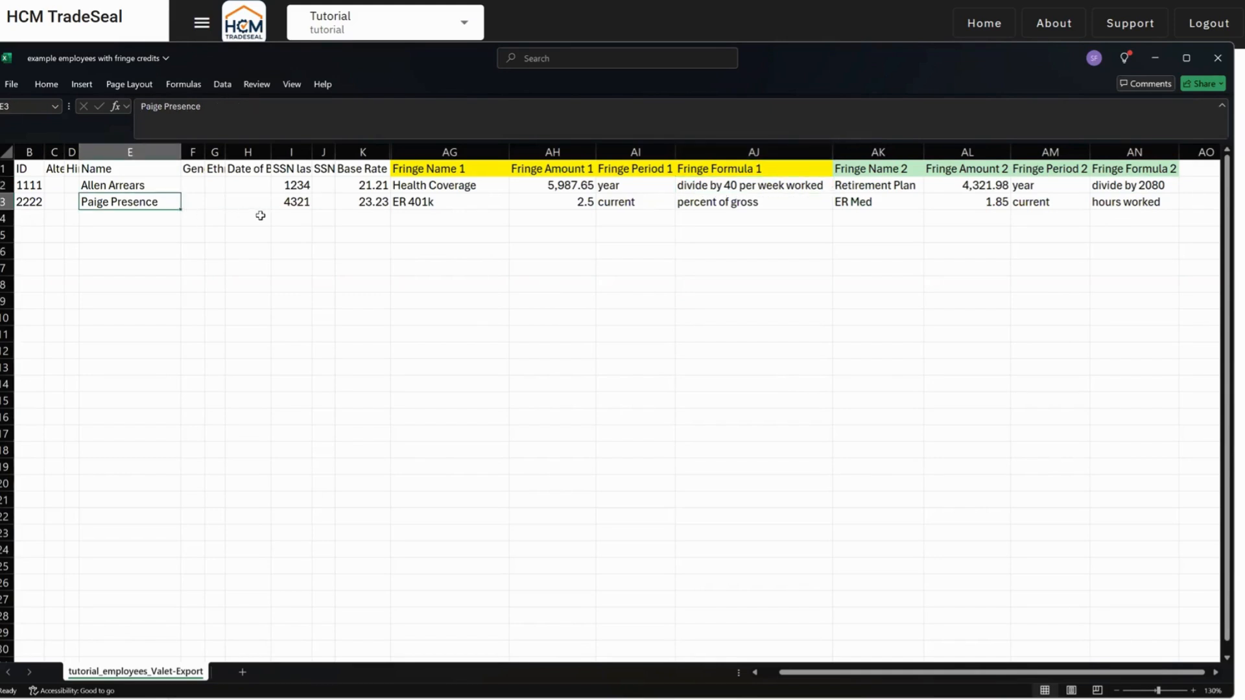
pyautogui.click(549, 206)
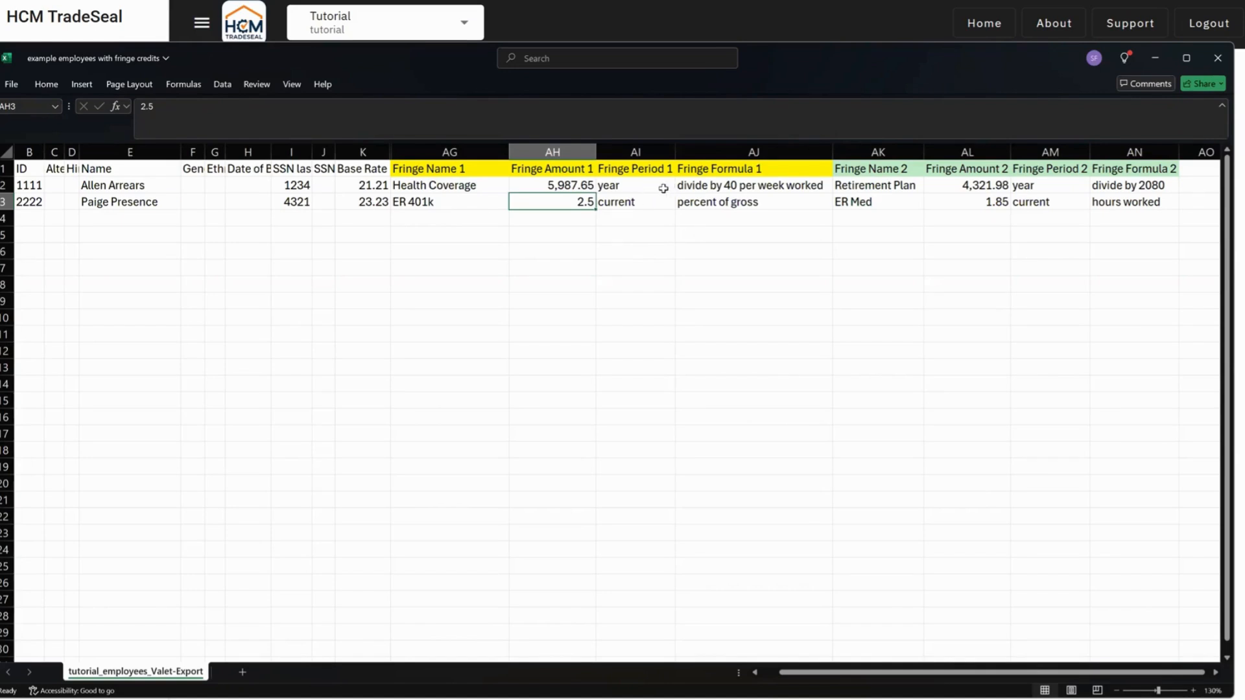
pyautogui.click(662, 188)
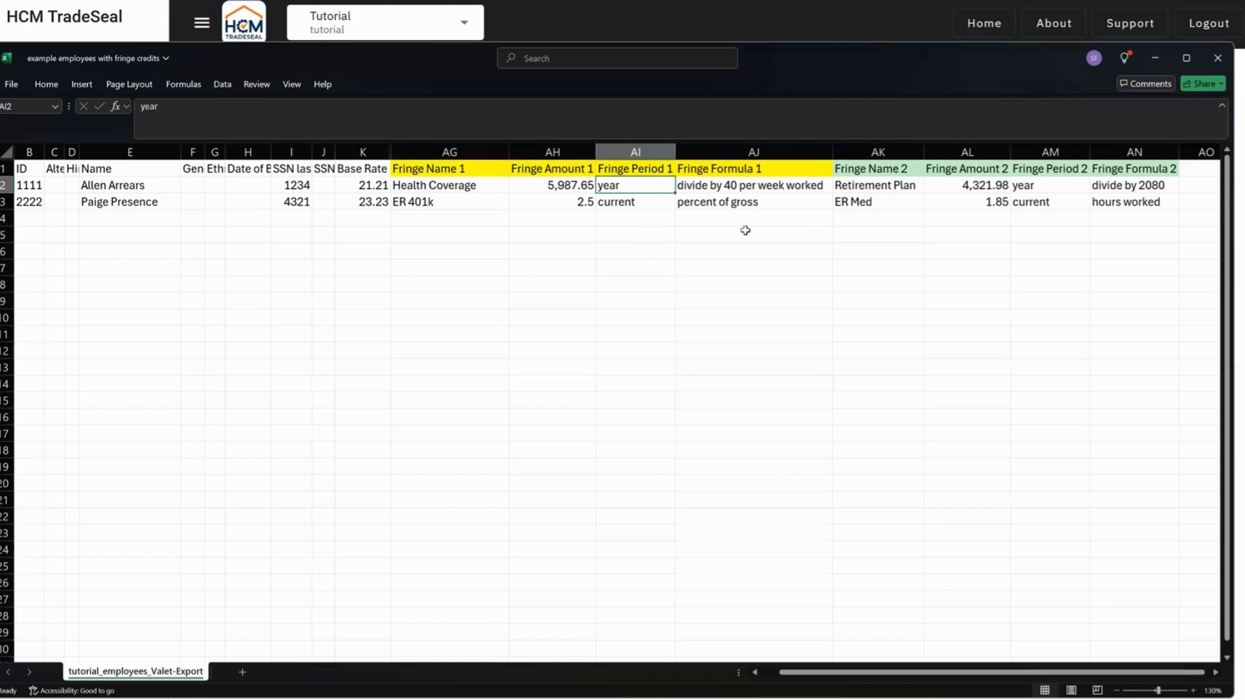
# Step: Switch back to HCM TradeSeal and set up a source upload of Employees using data files from the computer
pyautogui.click(860, 9)
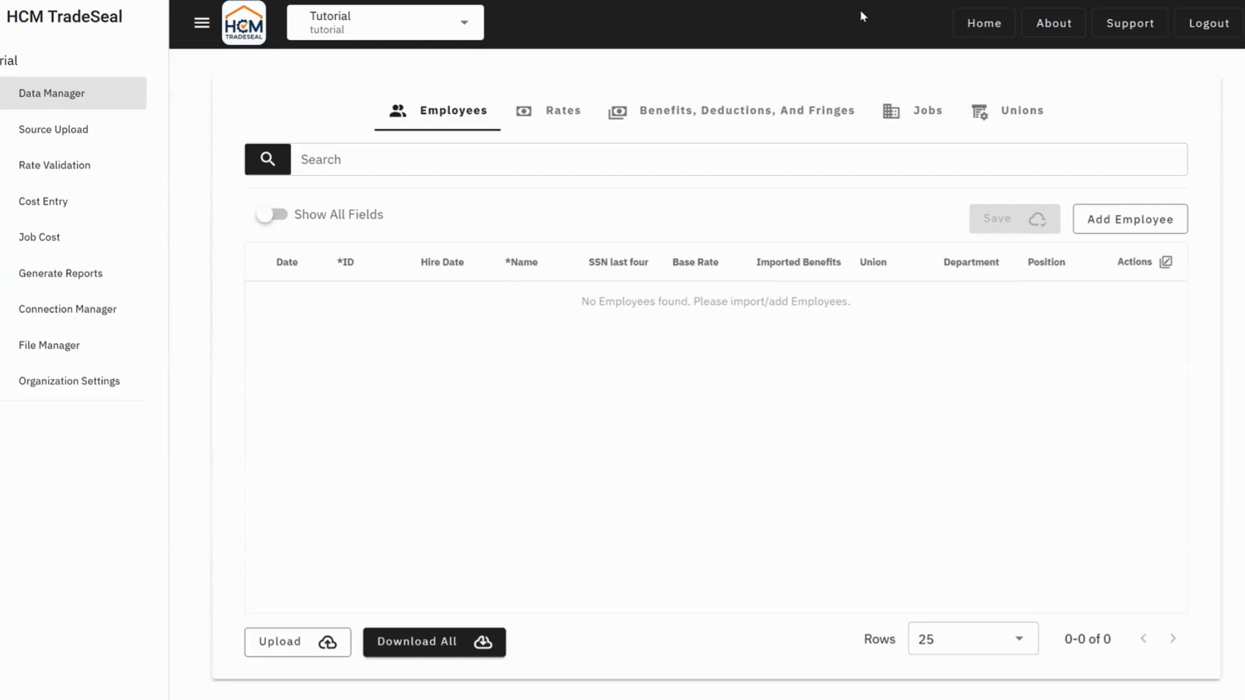
pyautogui.click(120, 136)
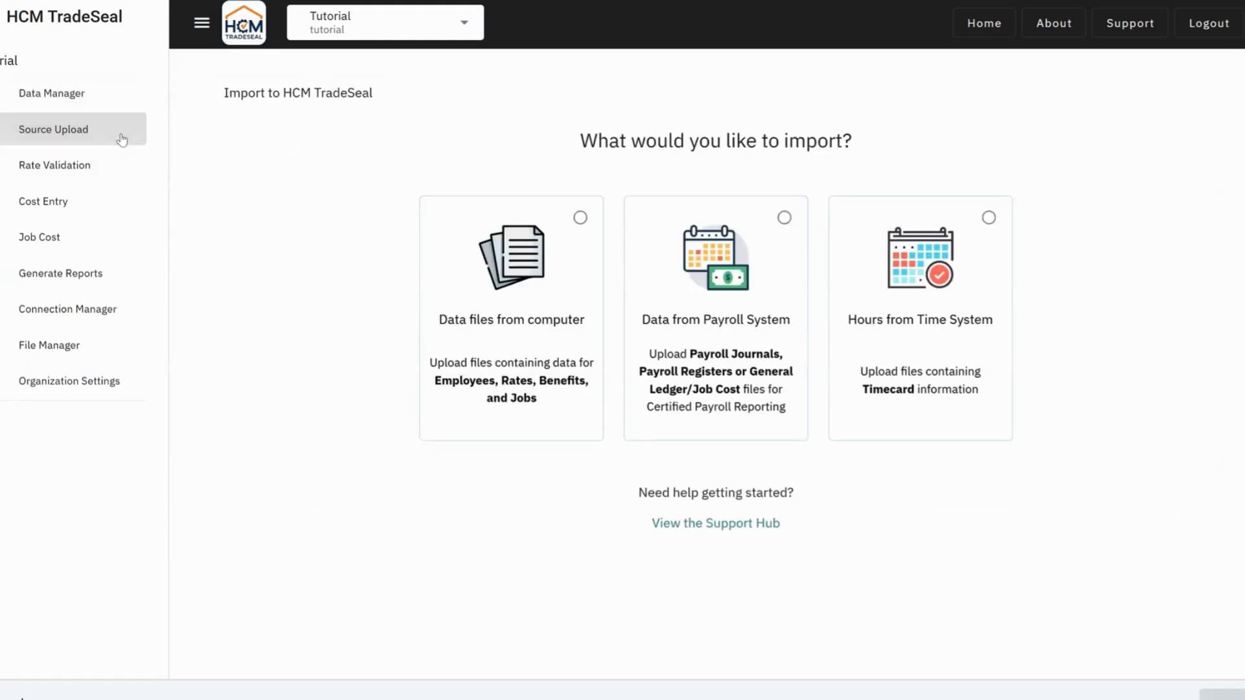
pyautogui.click(446, 221)
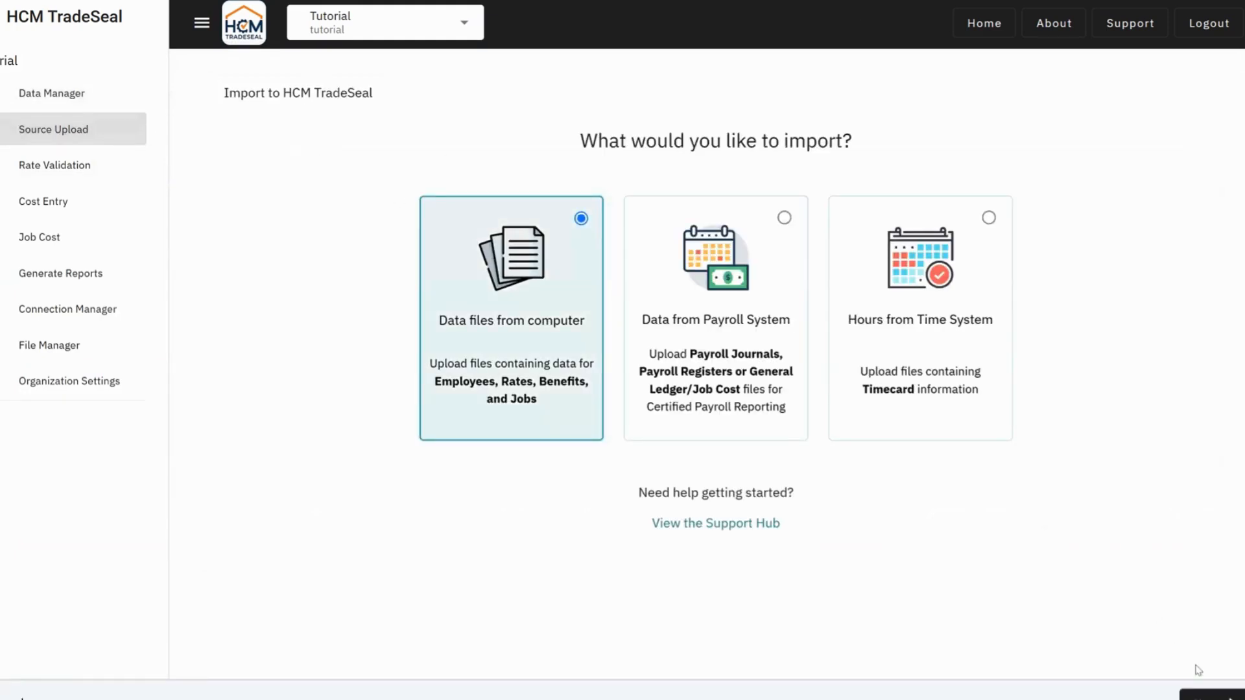
pyautogui.click(1211, 695)
pyautogui.click(494, 334)
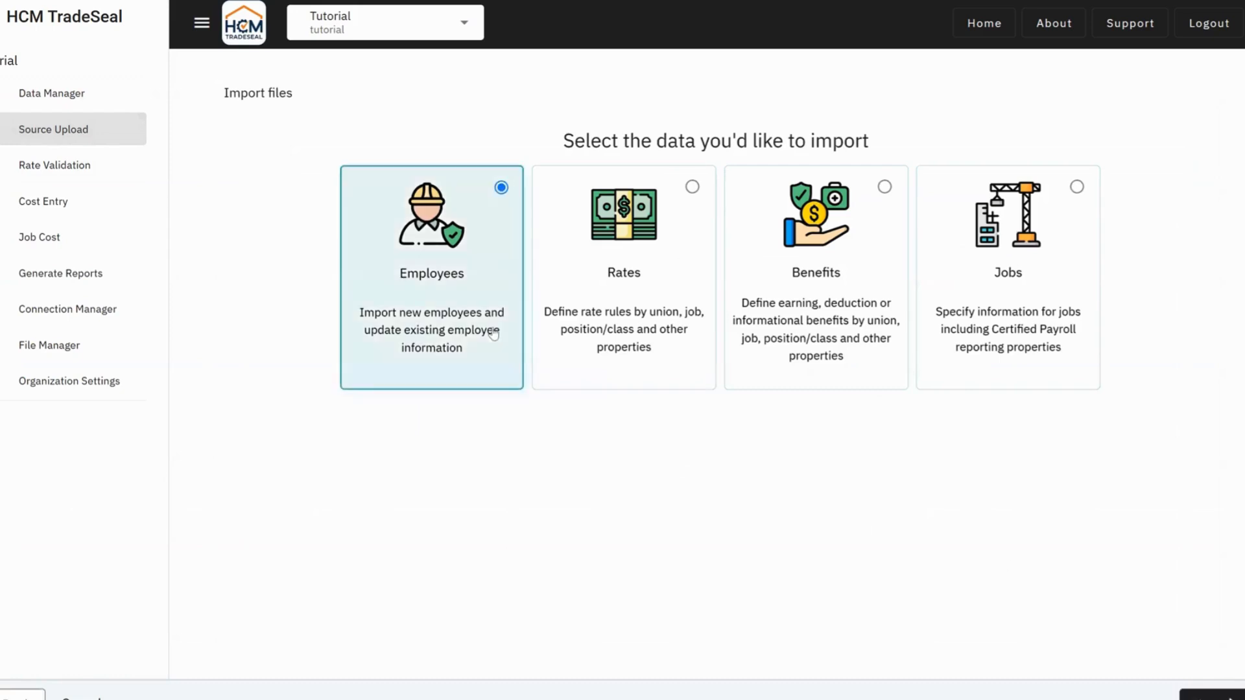
pyautogui.click(1211, 695)
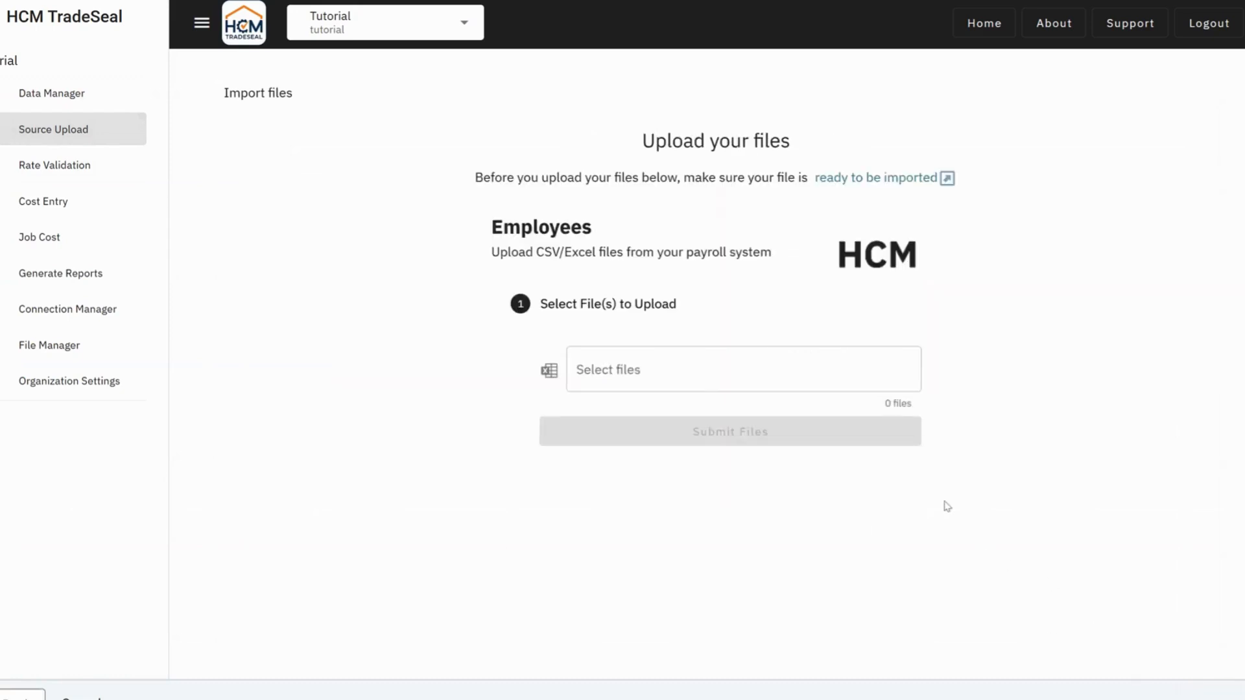
# Step: Submit the "example employees with fringe credits" workbook as including fringe credits, and go to the Data Manager
pyautogui.click(858, 391)
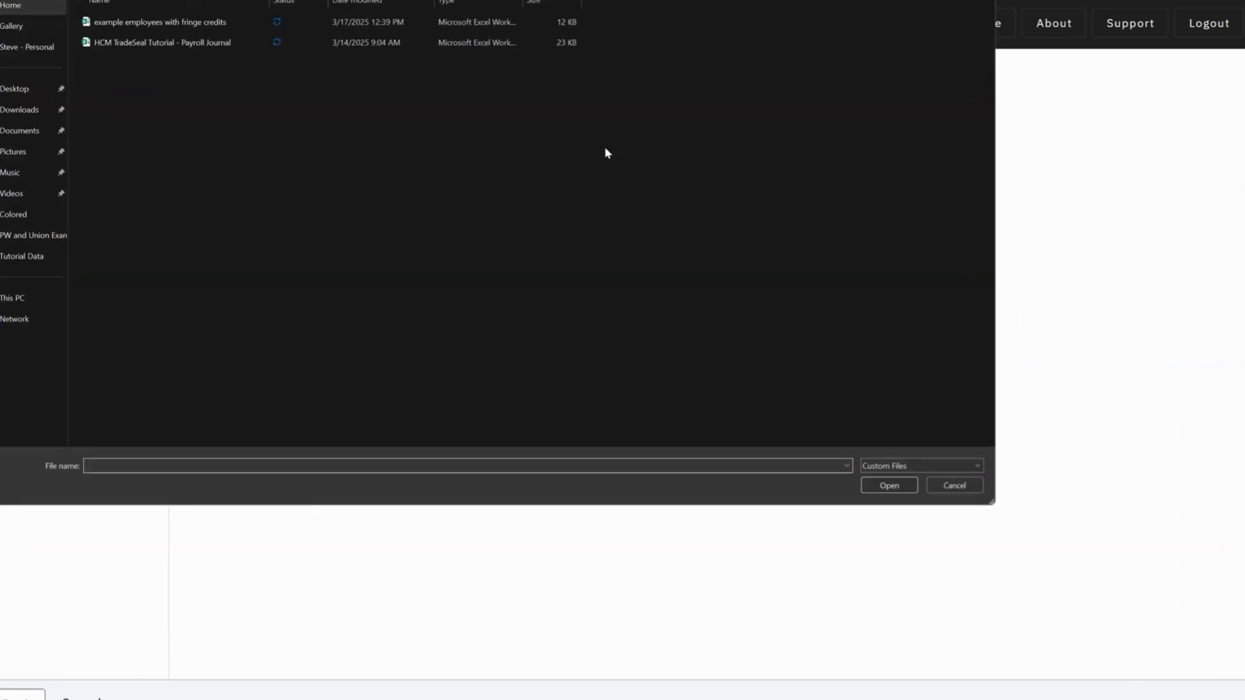
pyautogui.doubleClick(244, 25)
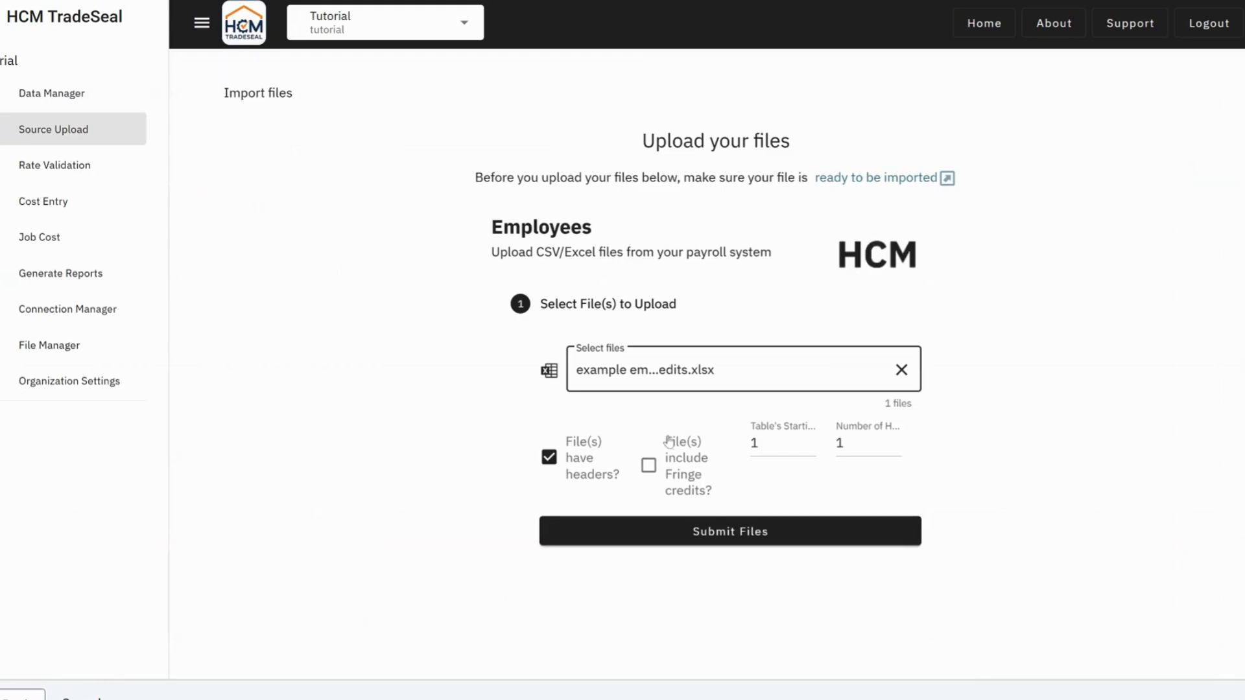
pyautogui.click(649, 465)
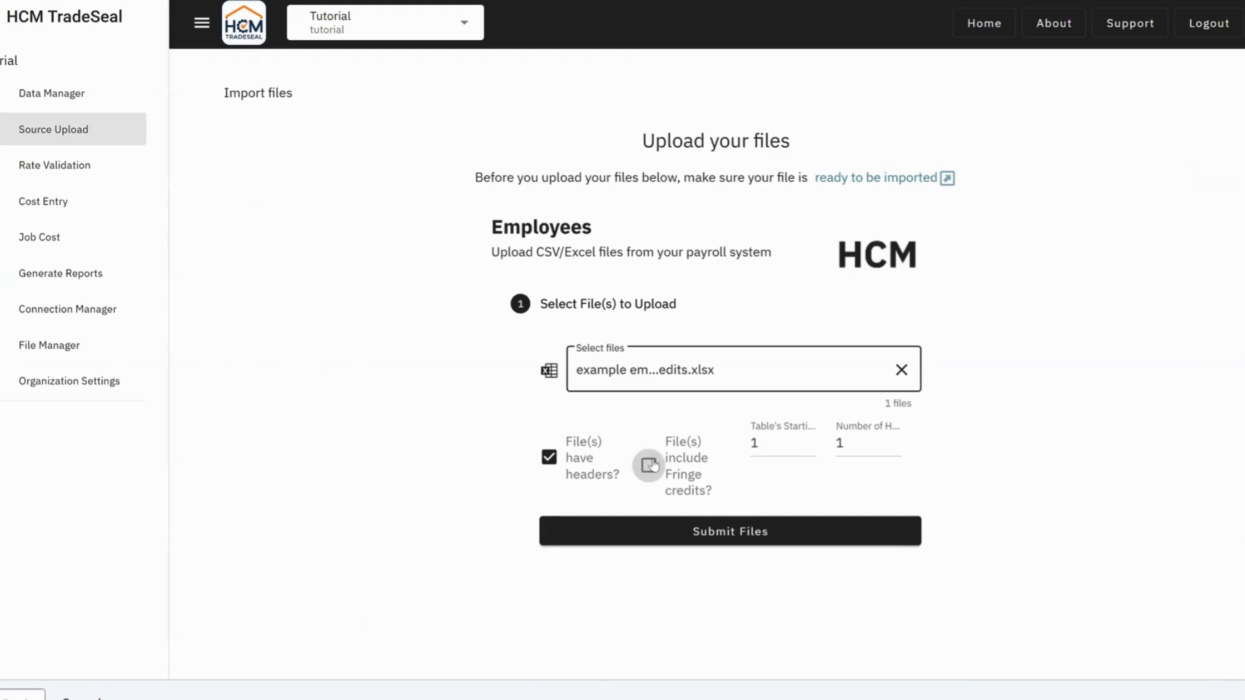
pyautogui.click(712, 531)
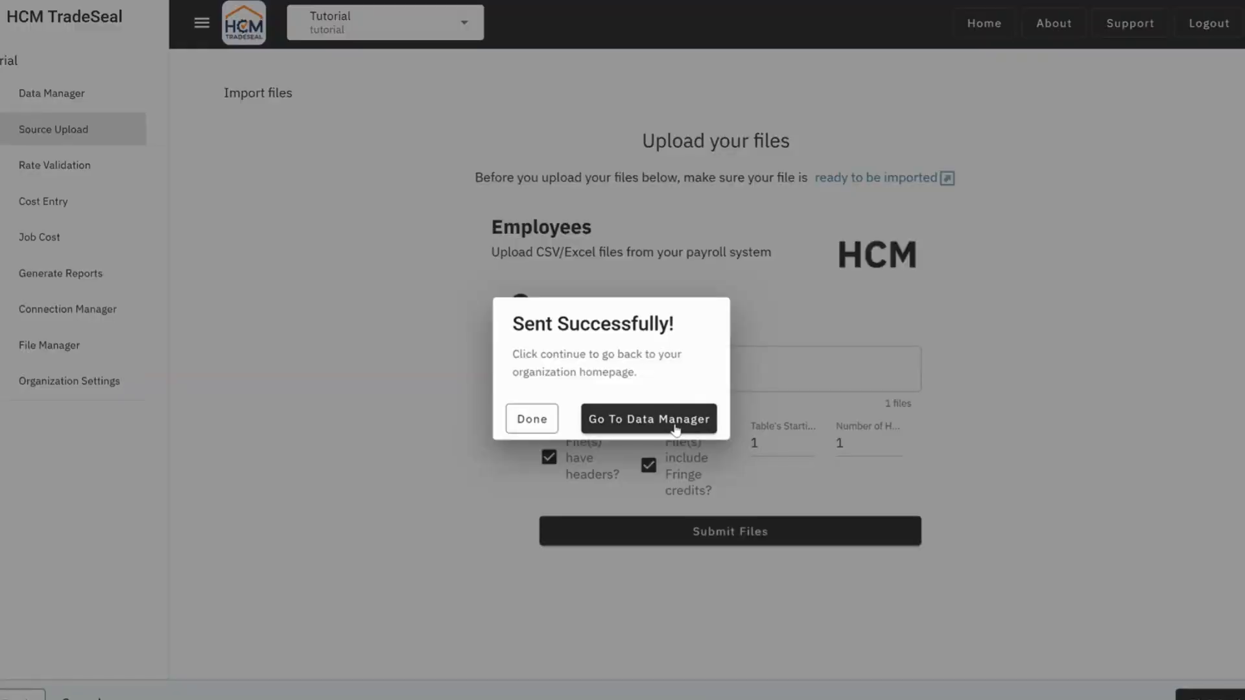
pyautogui.click(674, 430)
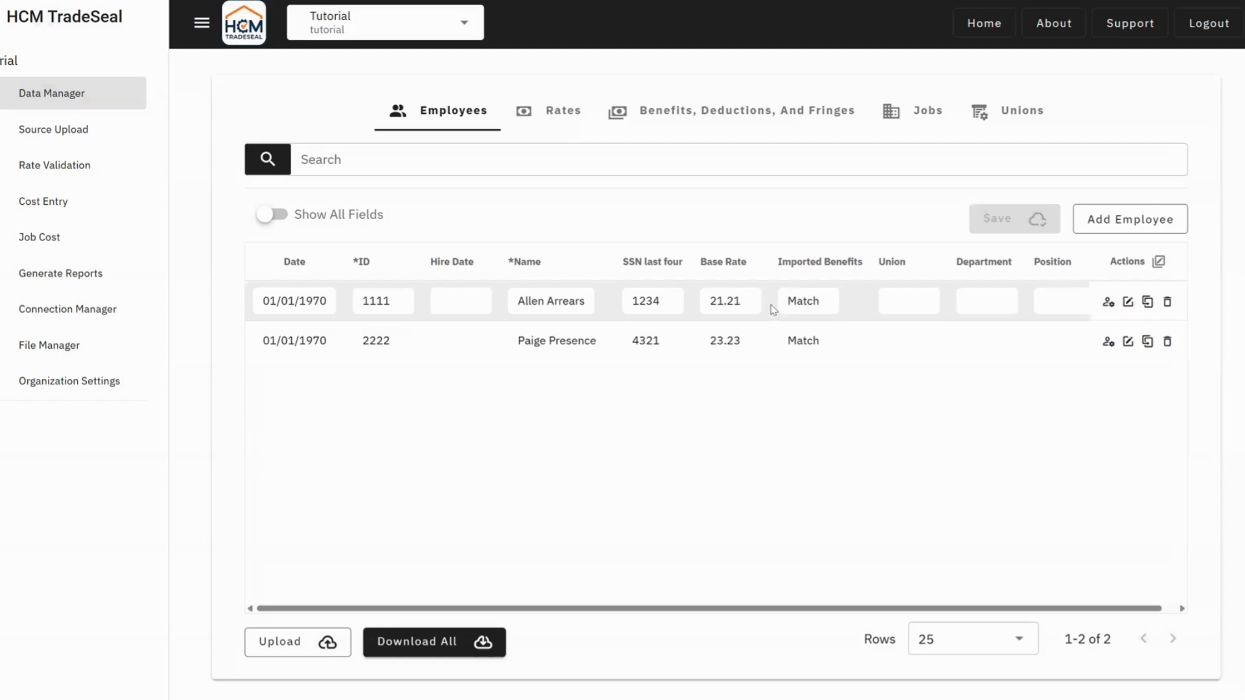
# Step: Examine the Imported Benefits entries of both imported employees
pyautogui.click(795, 313)
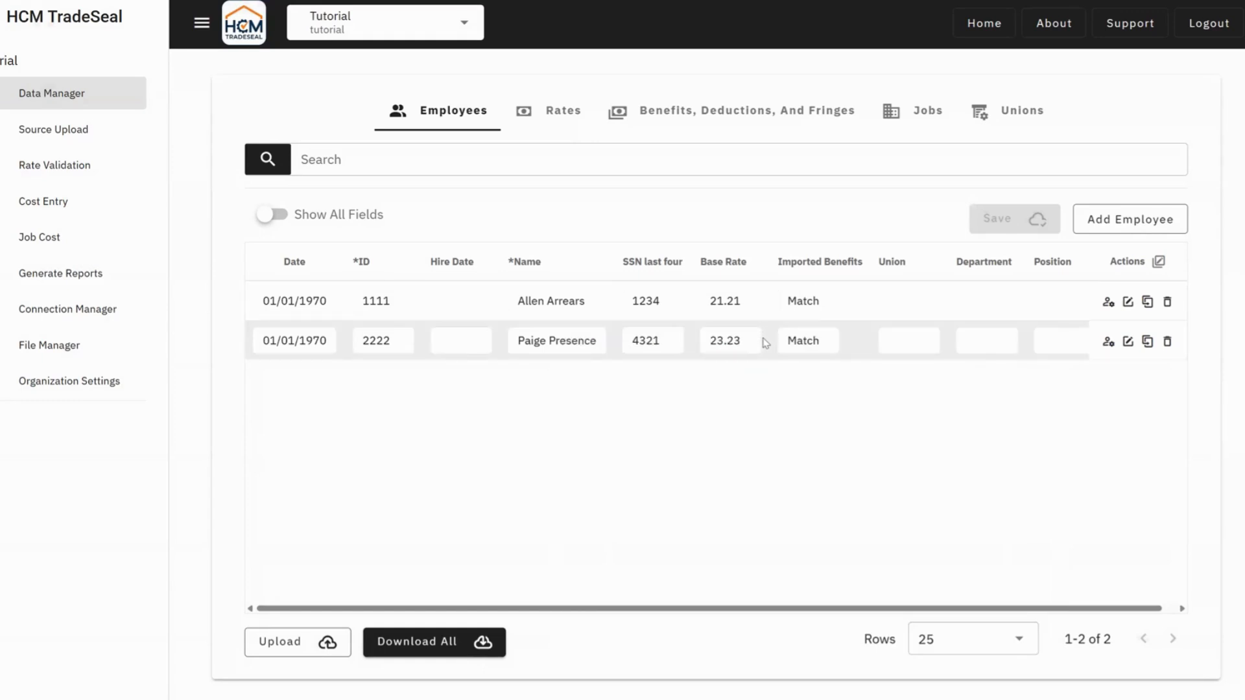
pyautogui.moveTo(808, 345)
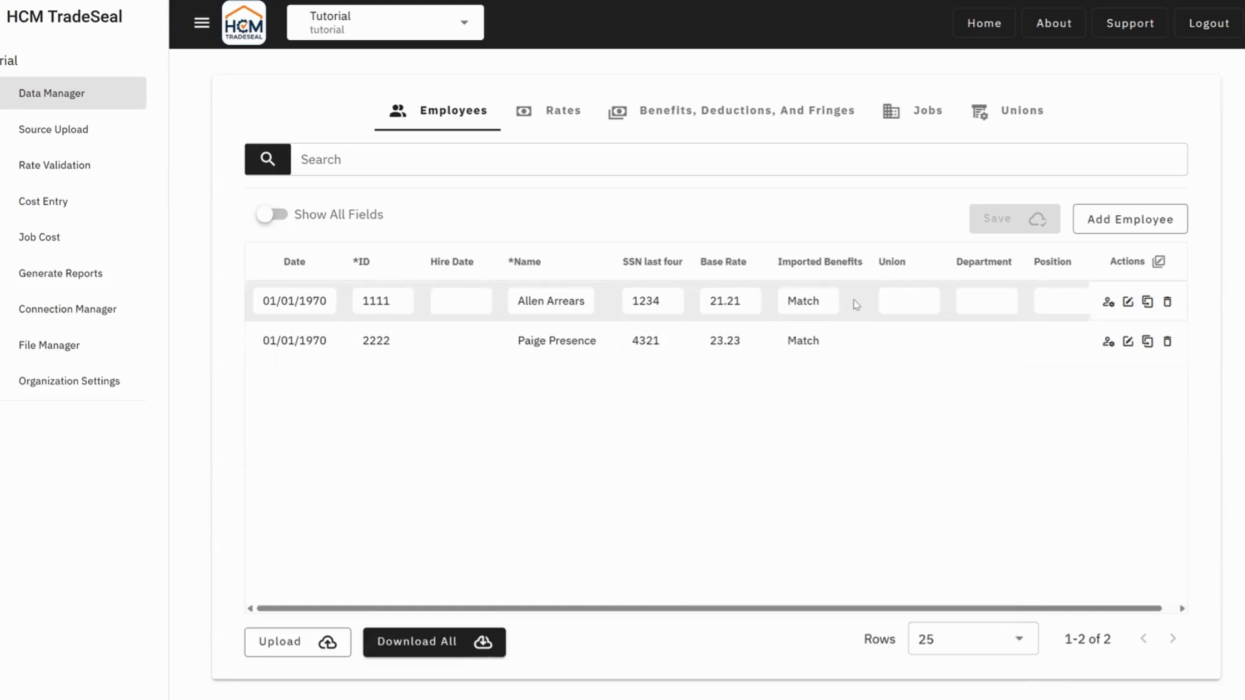
pyautogui.moveTo(833, 306)
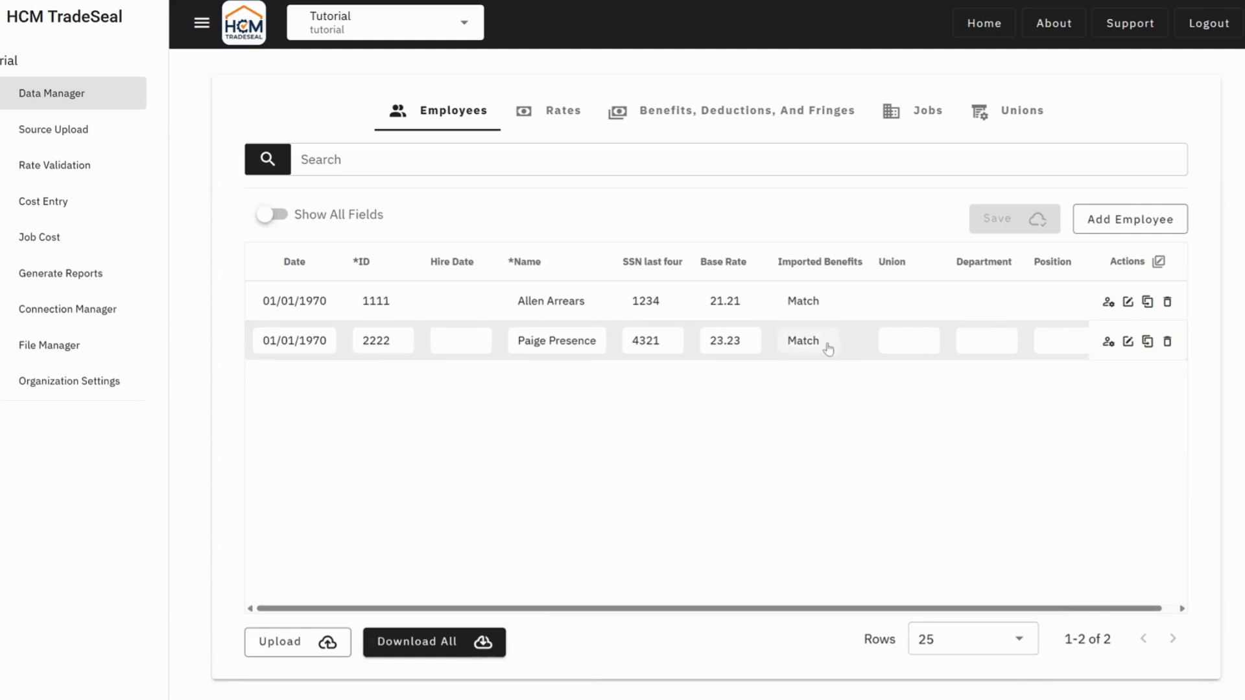
pyautogui.moveTo(822, 348)
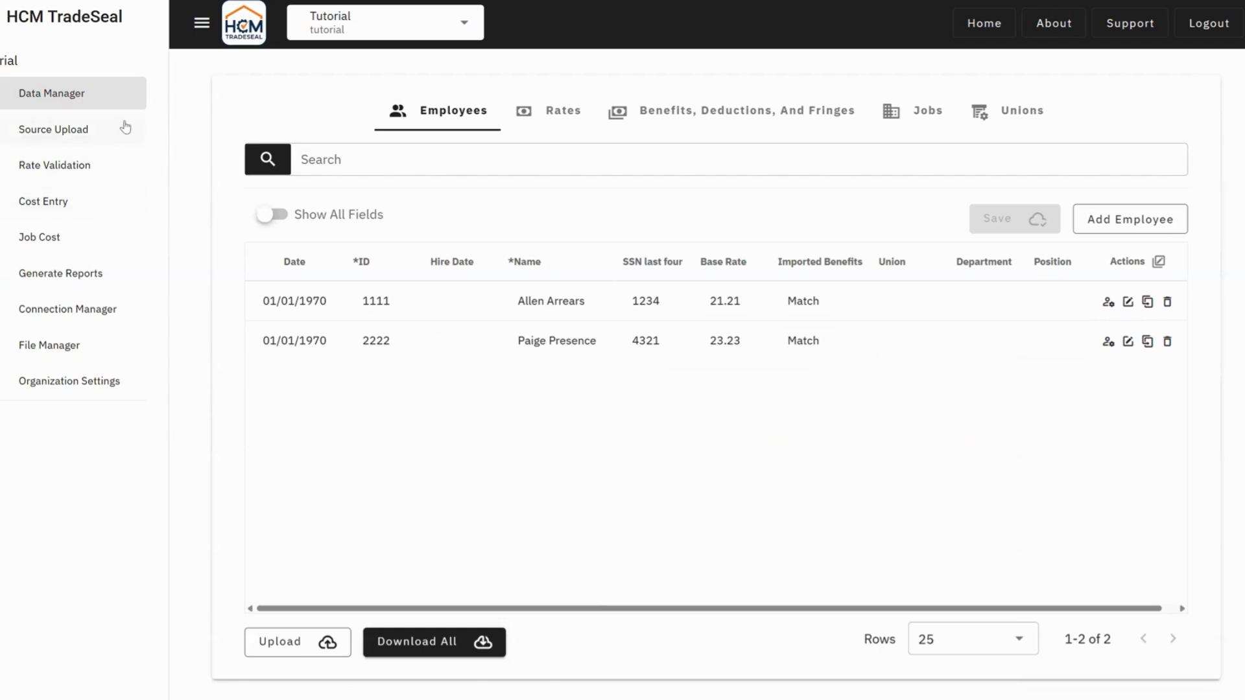
# Step: In Cost Entry, enter 8 regular hours per day from Monday 03-17 to Friday 03-21 for the first employee
pyautogui.click(126, 205)
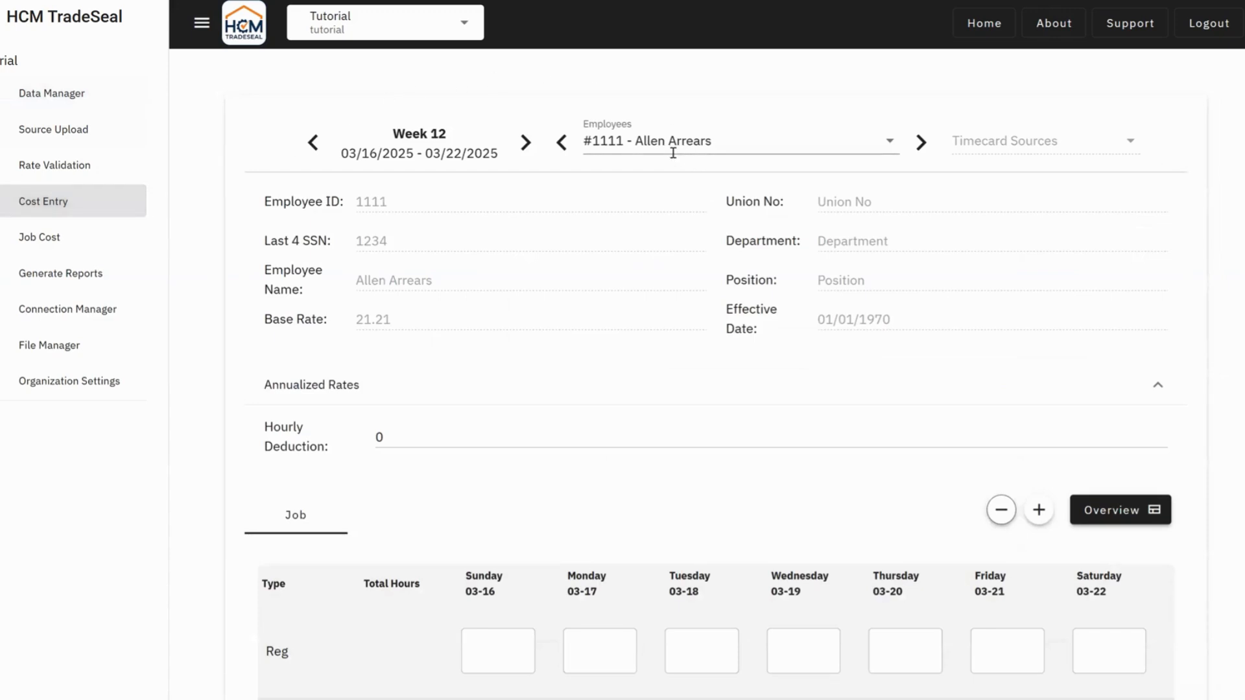
pyautogui.scroll(-7, 770, 260)
pyautogui.click(595, 203)
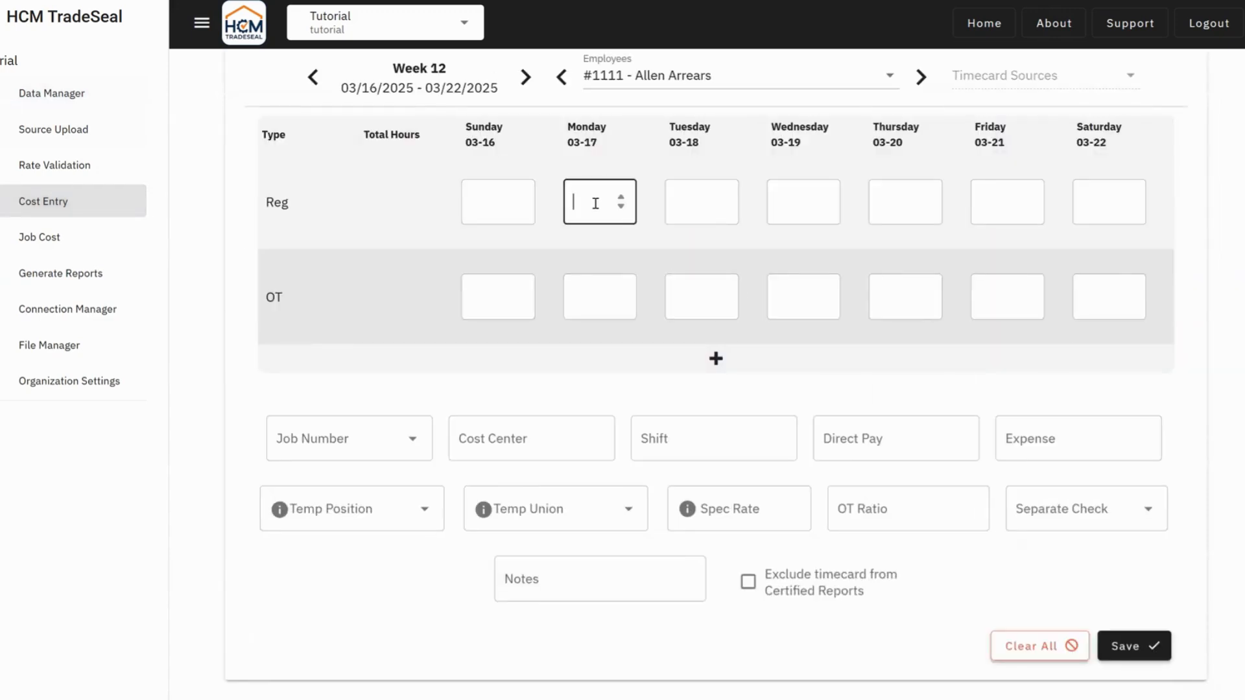
pyautogui.write('8')
pyautogui.press('Tab')
pyautogui.write('8')
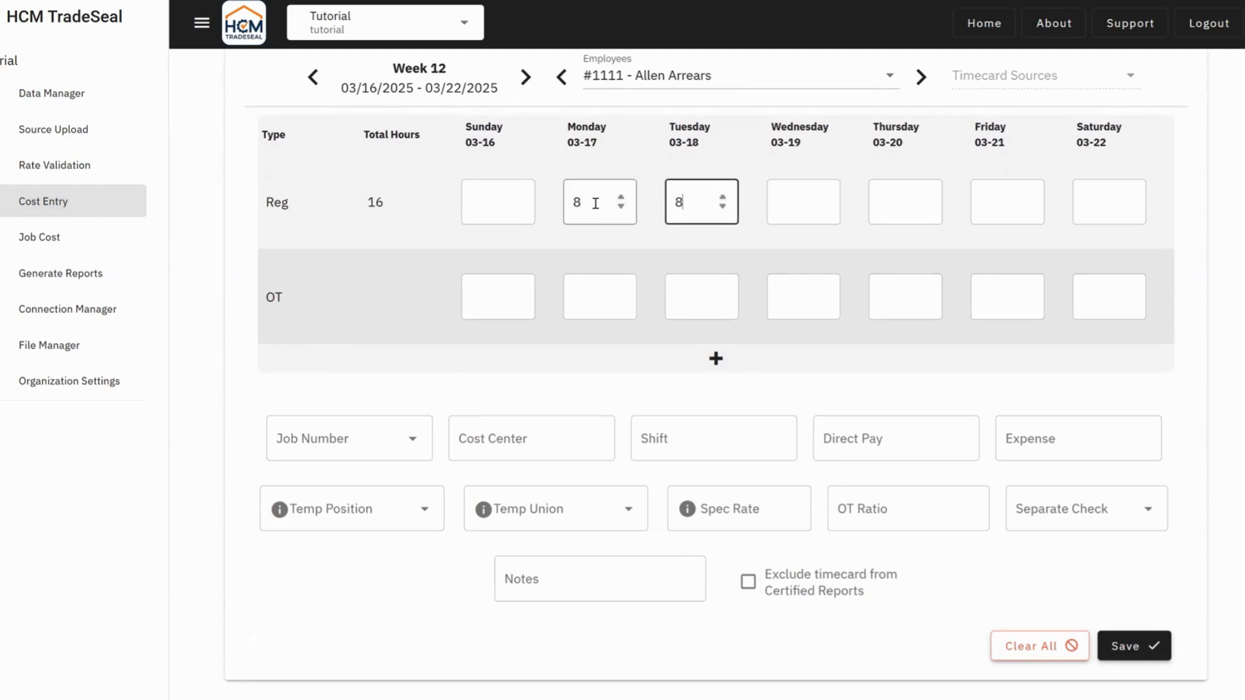
pyautogui.press('Tab')
pyautogui.write('8')
pyautogui.press('Tab')
pyautogui.write('8')
pyautogui.press('Tab')
pyautogui.write('8')
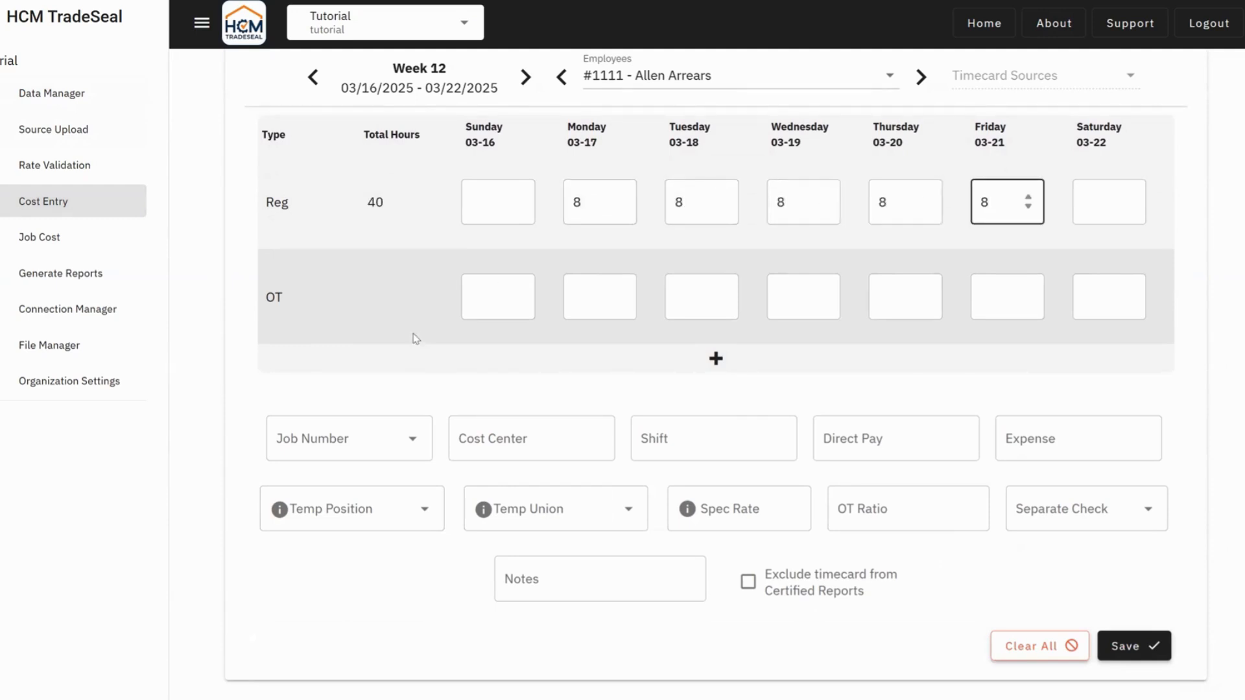
# Step: Assign job number P123 and a temp position to the first employee's timecard
pyautogui.click(335, 426)
pyautogui.click(314, 487)
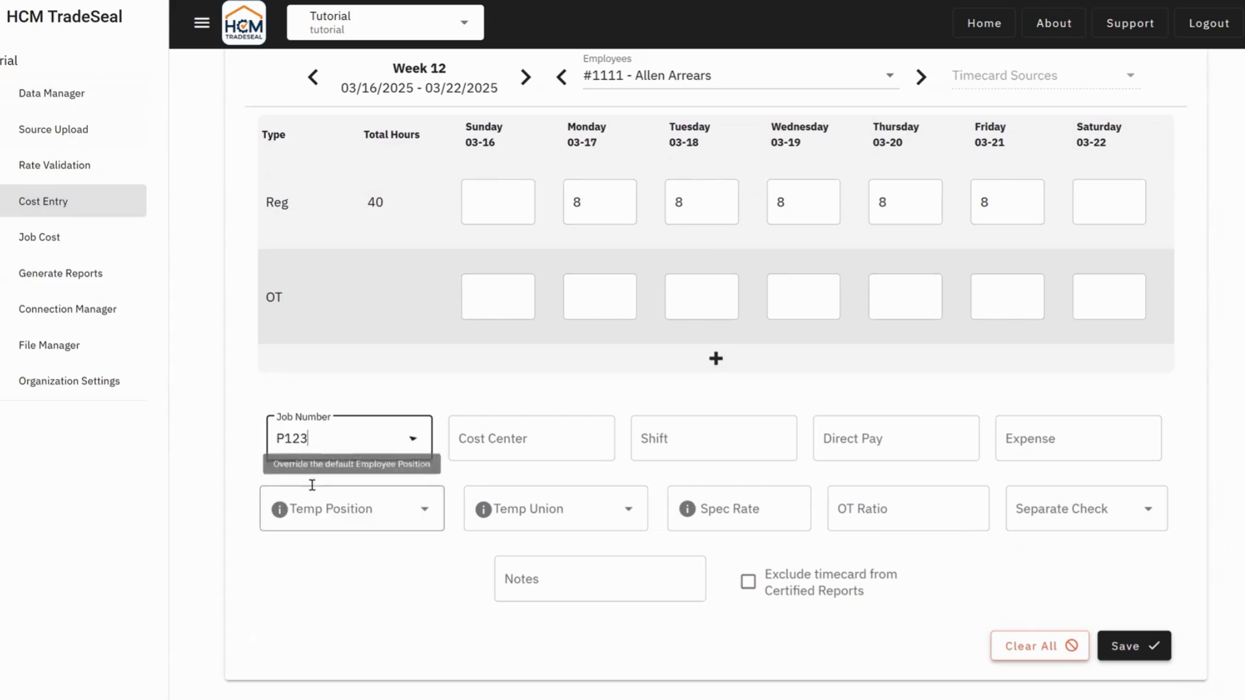
pyautogui.click(420, 509)
pyautogui.click(383, 555)
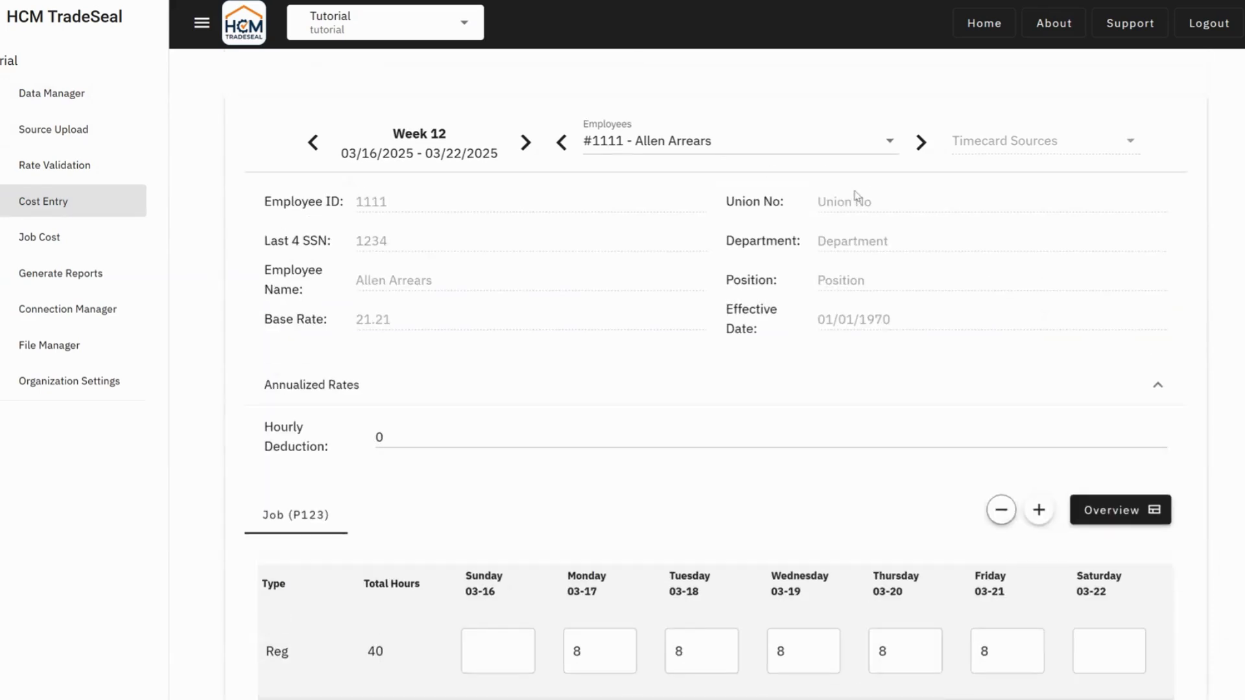
# Step: Select the second employee and enter 8 regular hours per day from Monday 03-17 to Friday 03-21
pyautogui.click(833, 140)
pyautogui.click(741, 258)
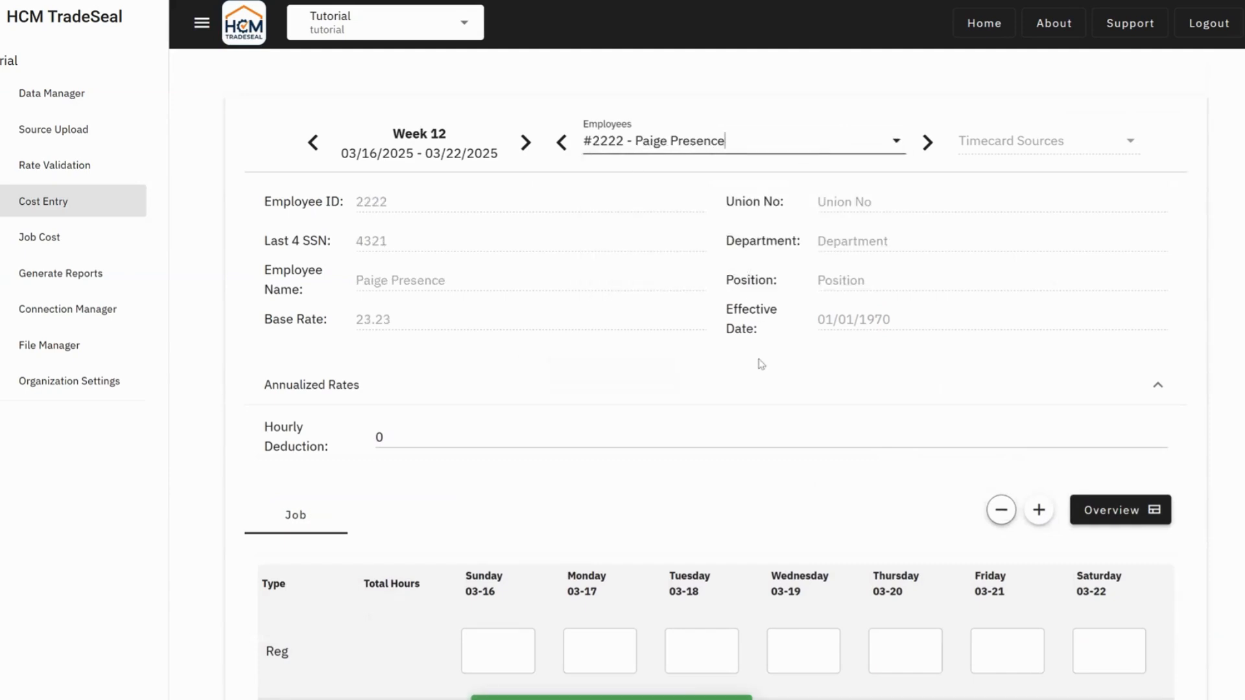
pyautogui.scroll(-2, 759, 363)
pyautogui.scroll(-5, 759, 371)
pyautogui.click(587, 325)
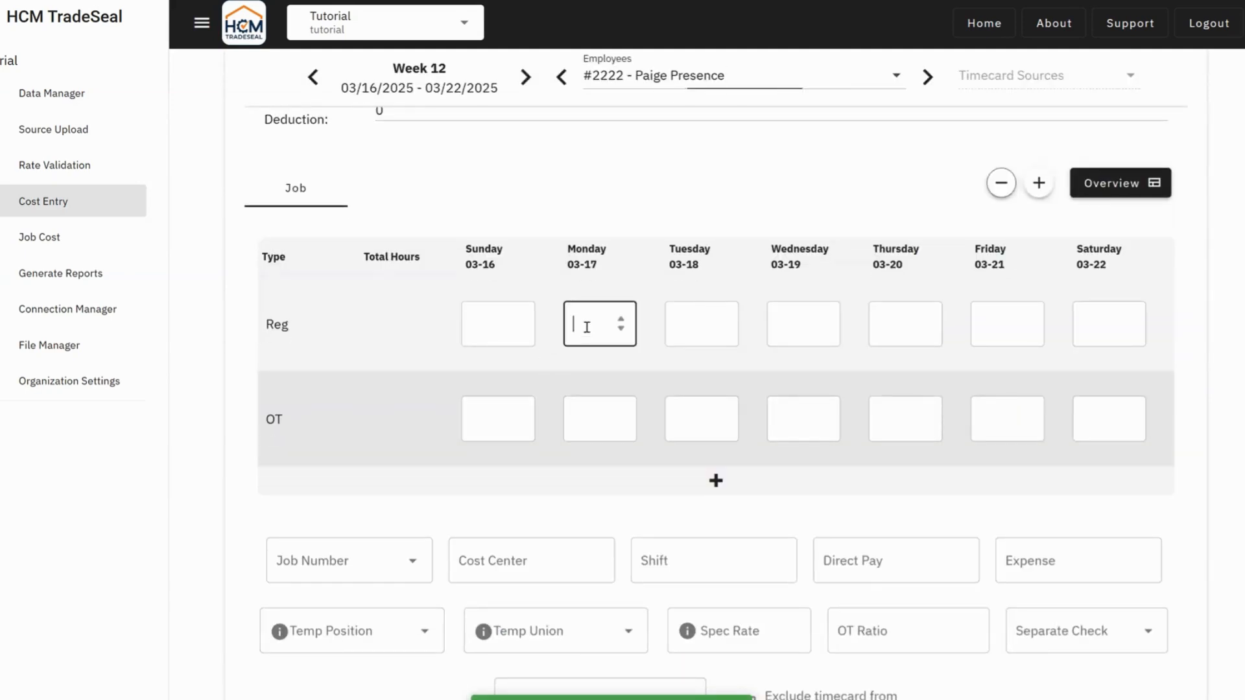
pyautogui.write('8')
pyautogui.press('Tab')
pyautogui.write('8')
pyautogui.press('Tab')
pyautogui.write('8')
pyautogui.press('Tab')
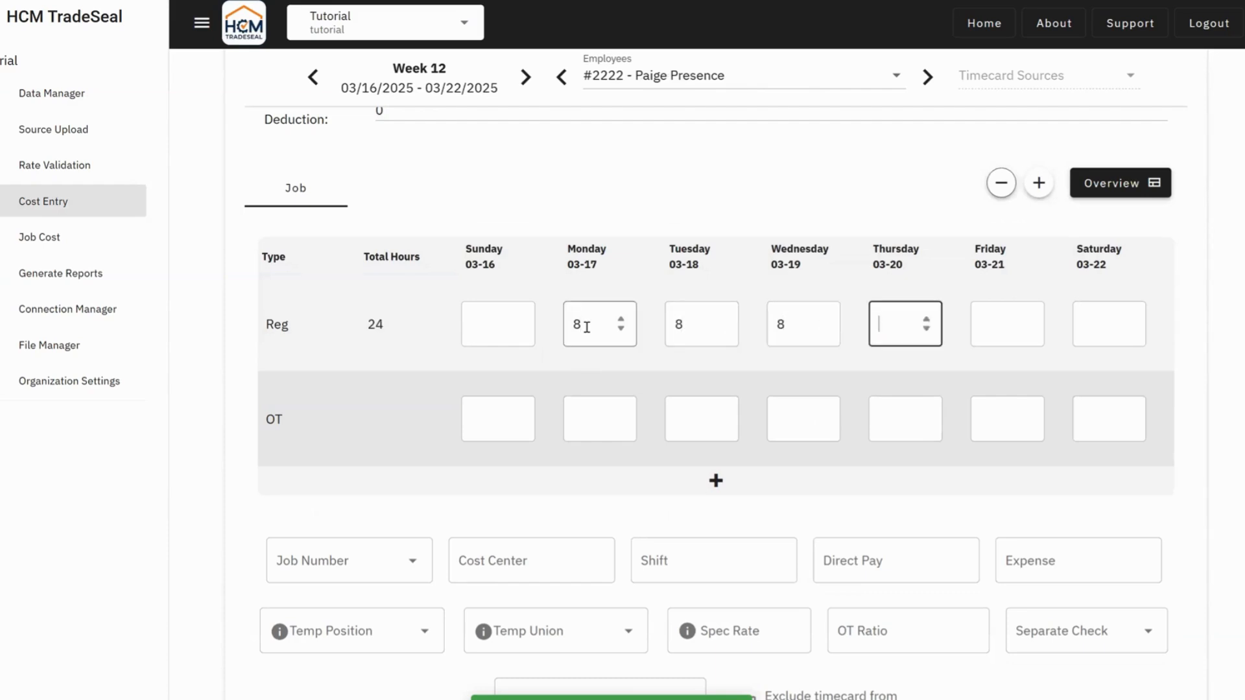
pyautogui.write('8')
pyautogui.press('Tab')
pyautogui.write('8')
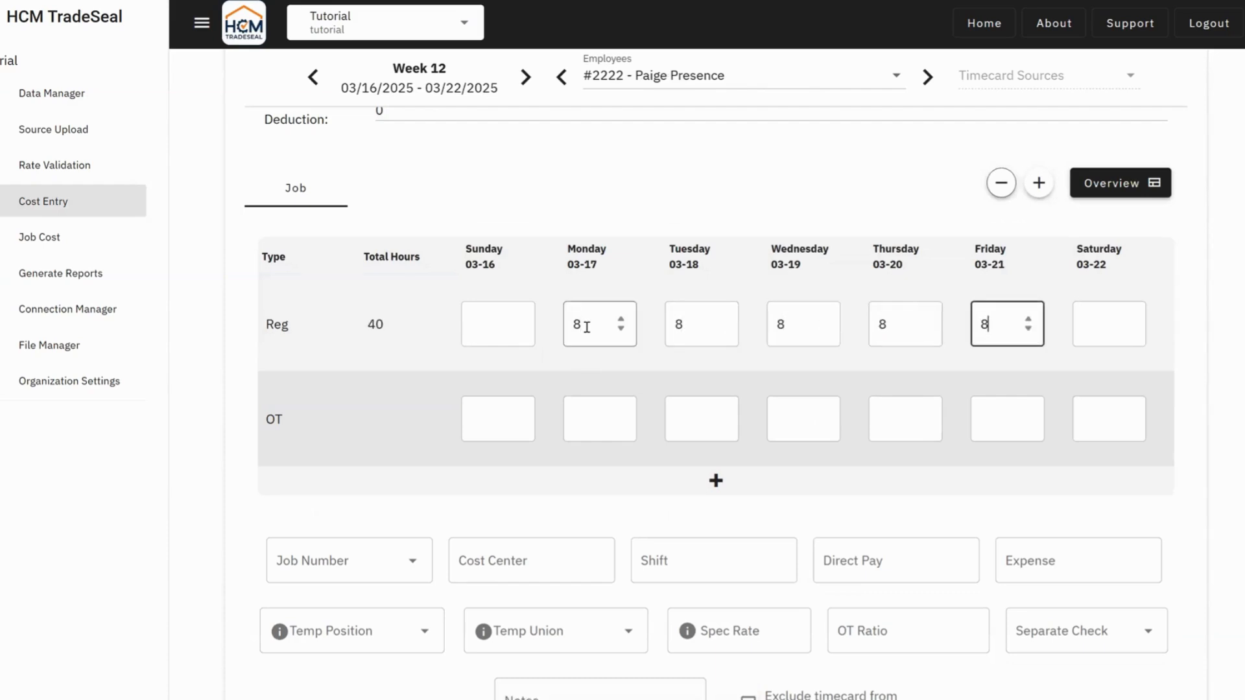
# Step: Assign job number P123 and the temp position Laborer to the second employee's timecard
pyautogui.click(367, 557)
pyautogui.click(328, 610)
pyautogui.click(339, 635)
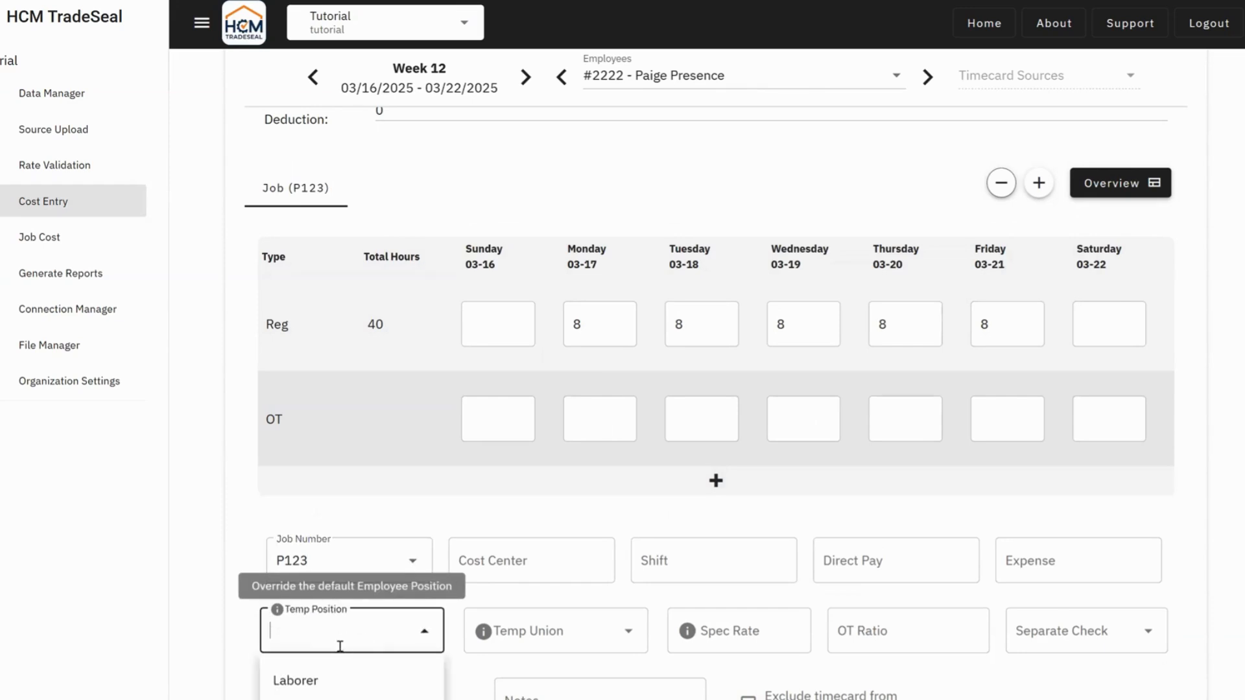
pyautogui.click(340, 682)
pyautogui.scroll(-2, 247, 654)
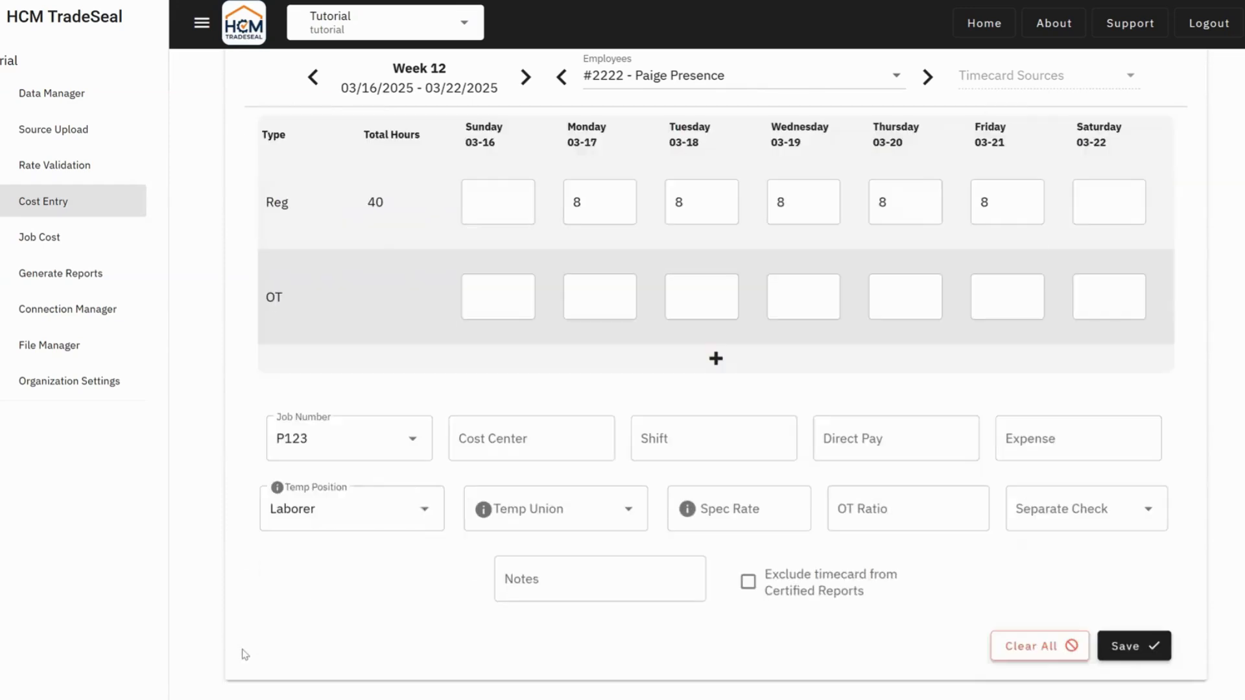
# Step: Save the second employee's timecard and proceed to rate validation
pyautogui.click(1153, 652)
pyautogui.click(789, 407)
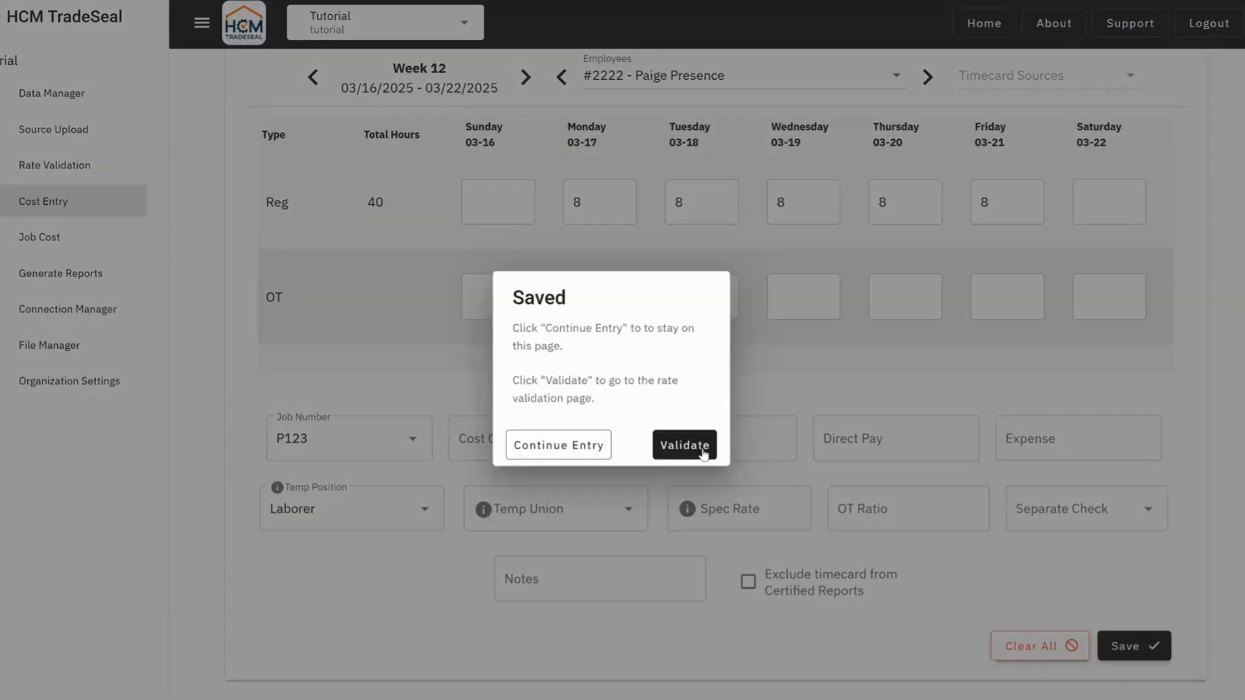
pyautogui.click(702, 450)
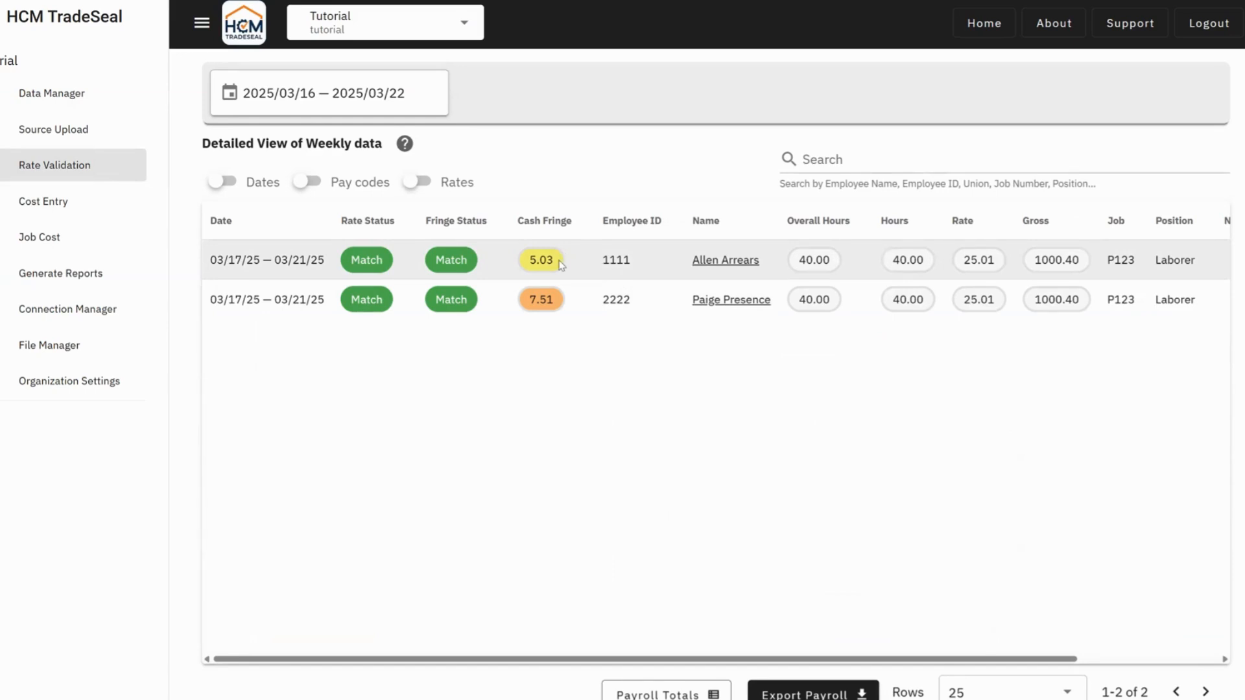
# Step: Examine the Cash Fringe breakdowns of both employees for the week 2025/03/16 to 2025/03/22
pyautogui.moveTo(555, 261)
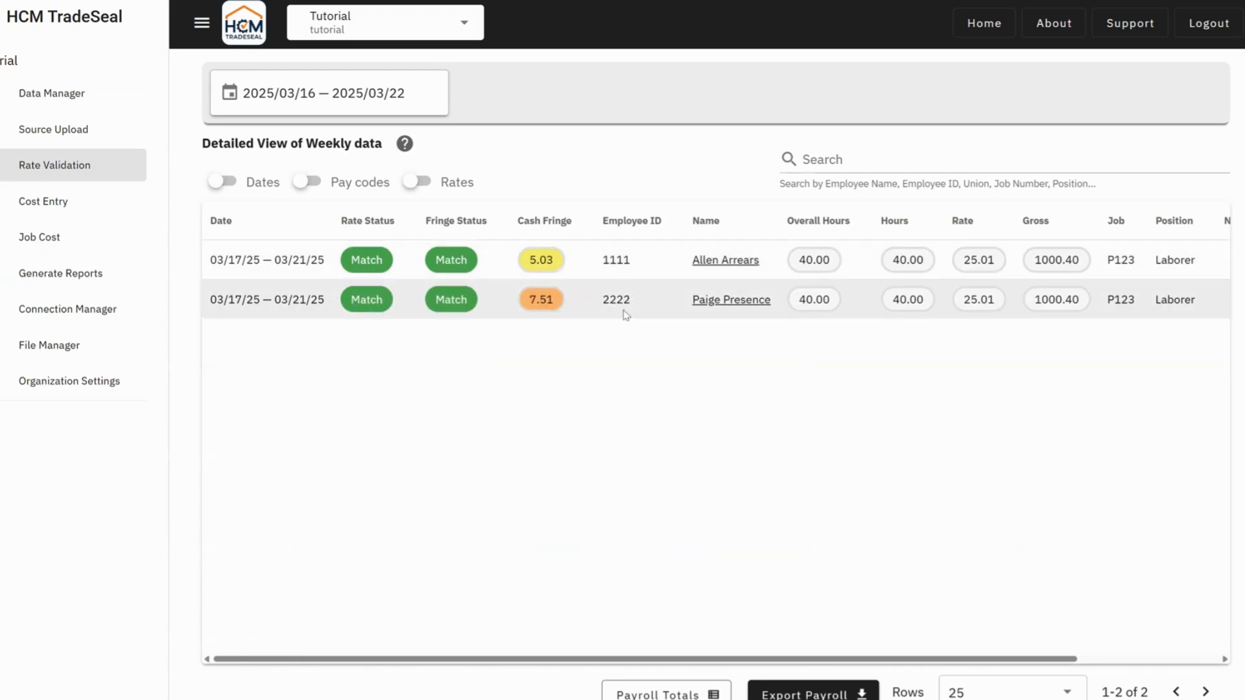
pyautogui.moveTo(548, 300)
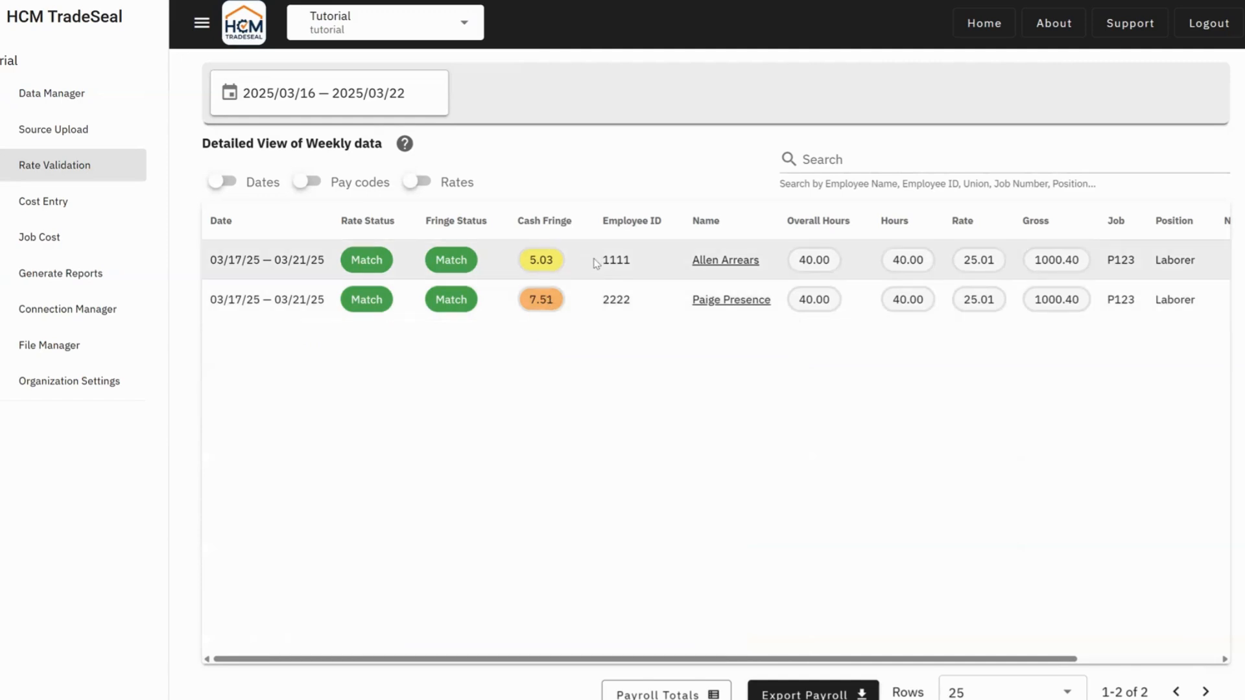
pyautogui.moveTo(556, 260)
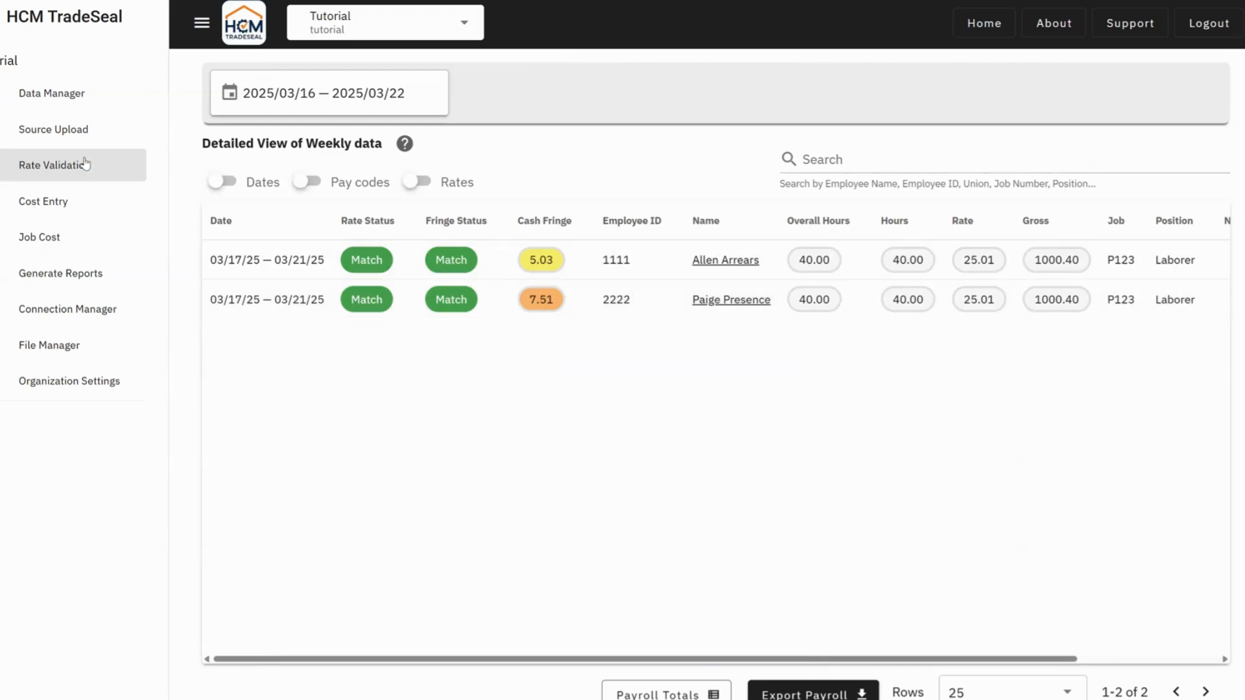
# Step: Compare the fringe credits in the "example employees with fringe credits" Excel workbook with the employees' Imported Benefits in the Data Manager
pyautogui.click(85, 98)
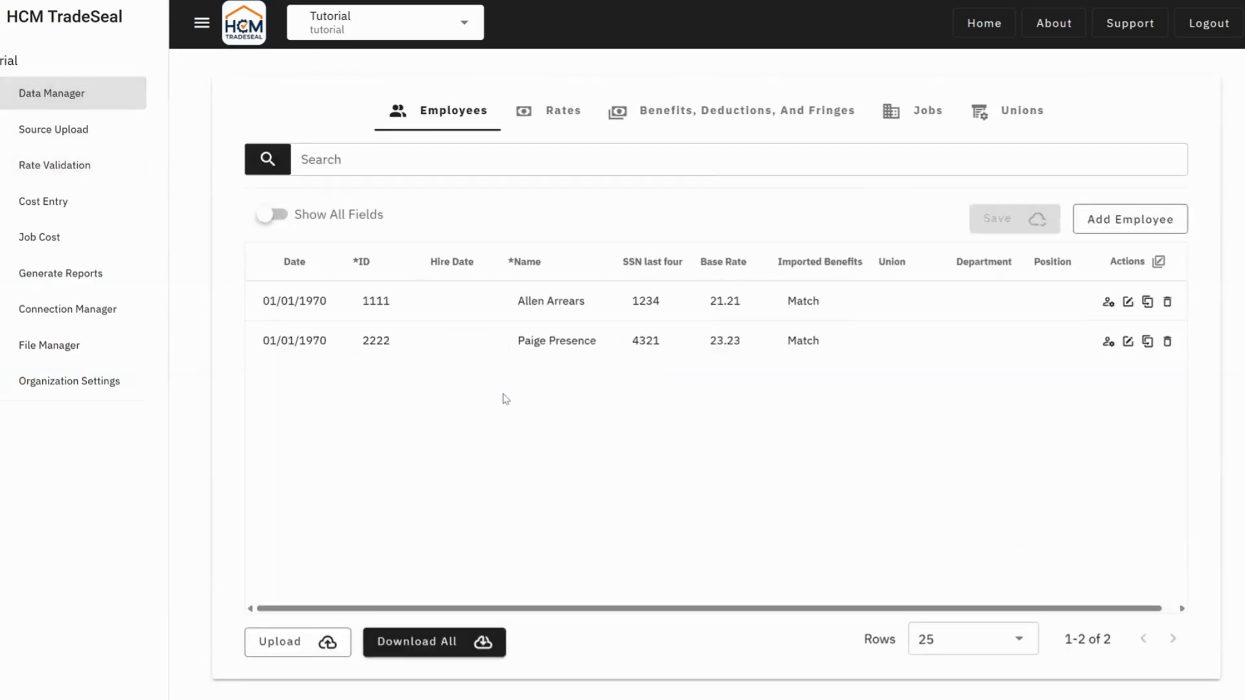
pyautogui.hotkey('alt', 'Tab')
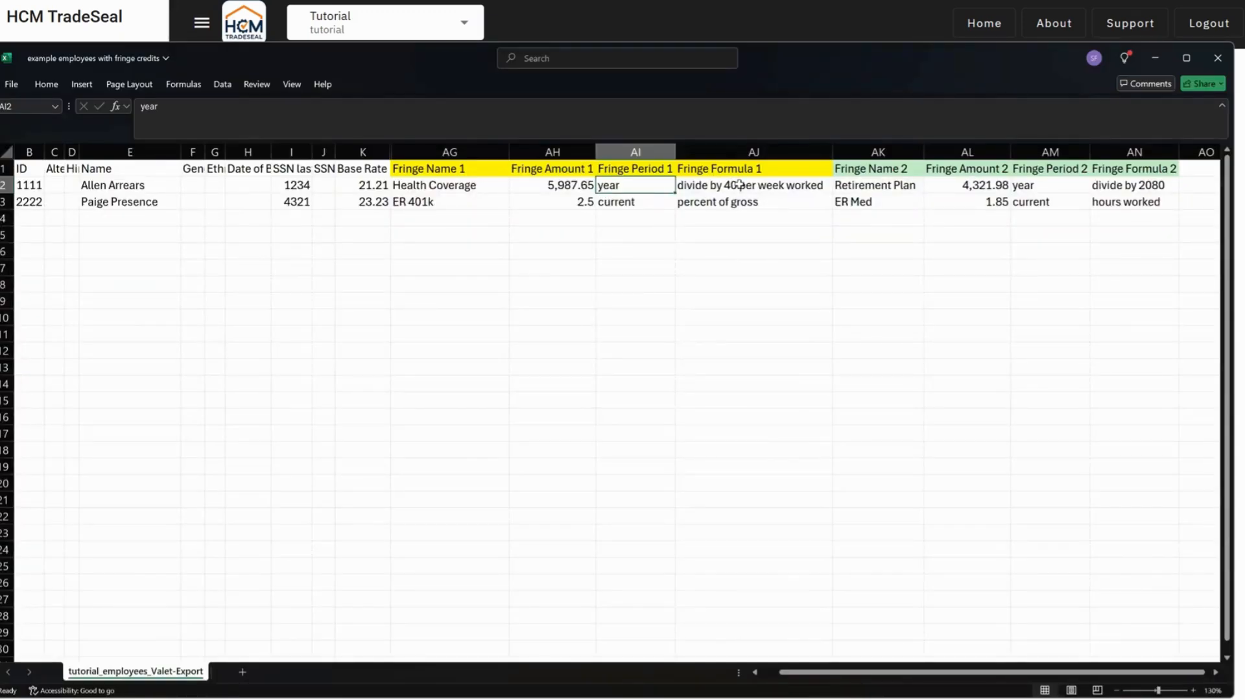
pyautogui.click(857, 22)
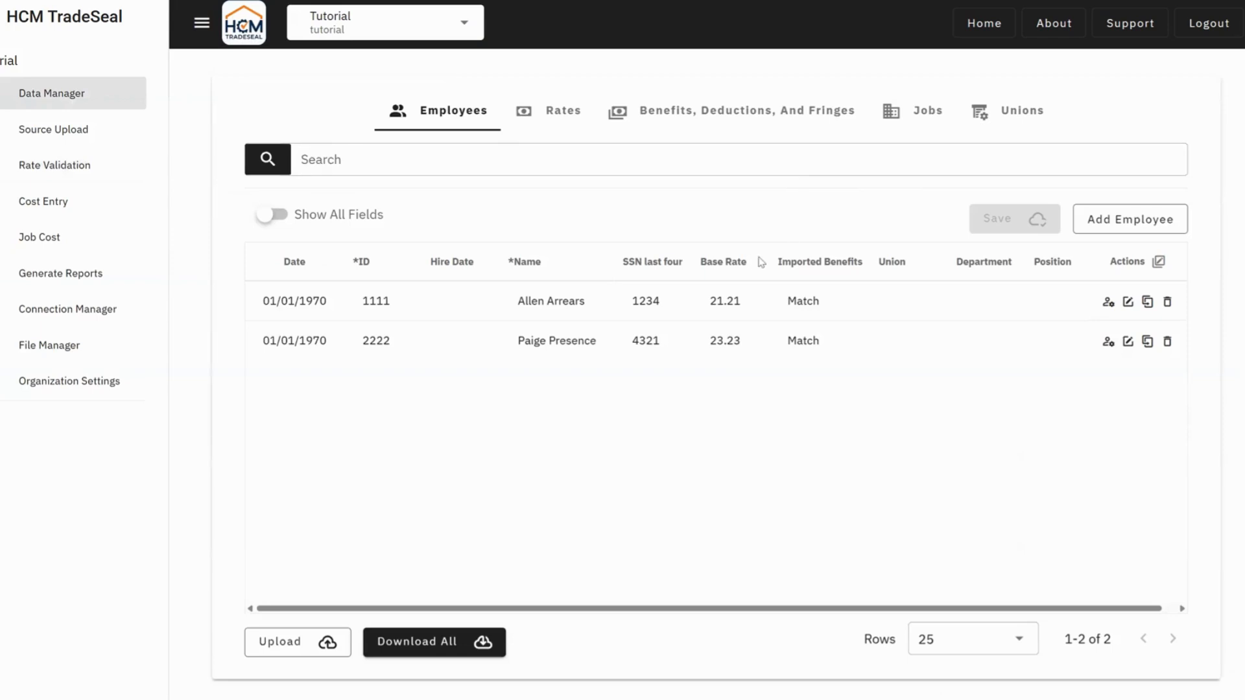
pyautogui.moveTo(801, 303)
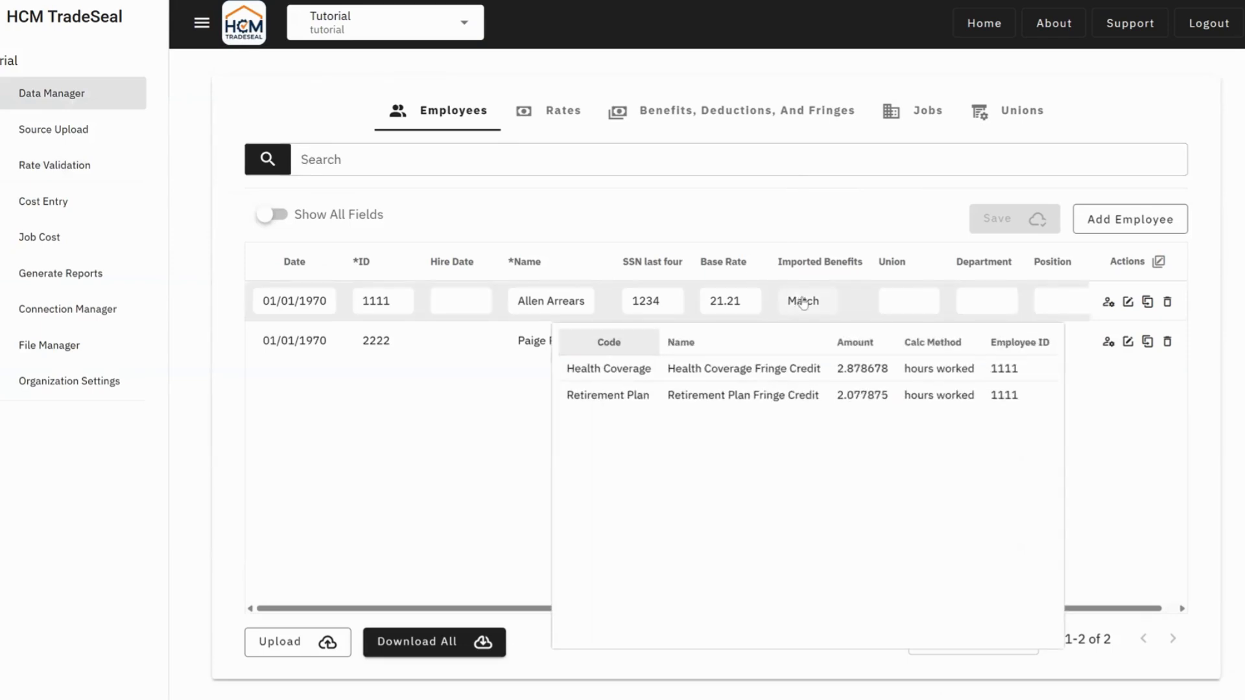
pyautogui.moveTo(811, 355)
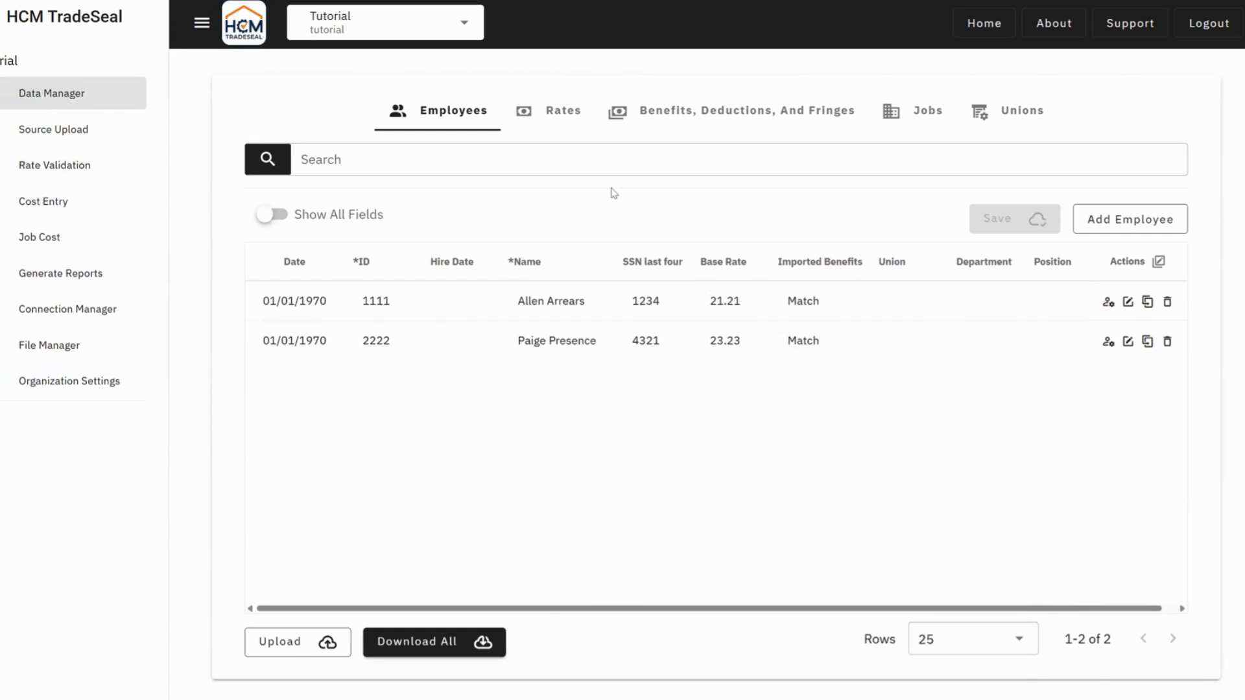
# Step: Review the P123 Laborer rate and fringe benefit in the Data Manager, and re-examine the first employee's Cash Fringe breakdown in Rate Validation
pyautogui.click(571, 119)
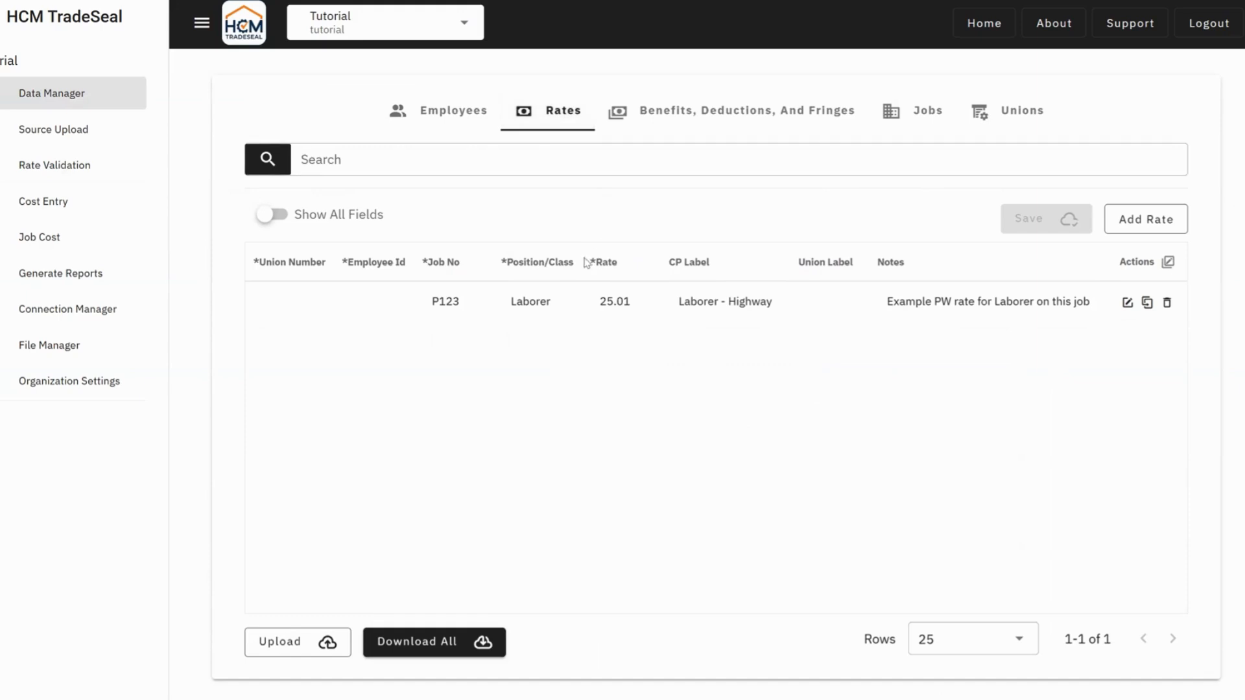
pyautogui.click(663, 107)
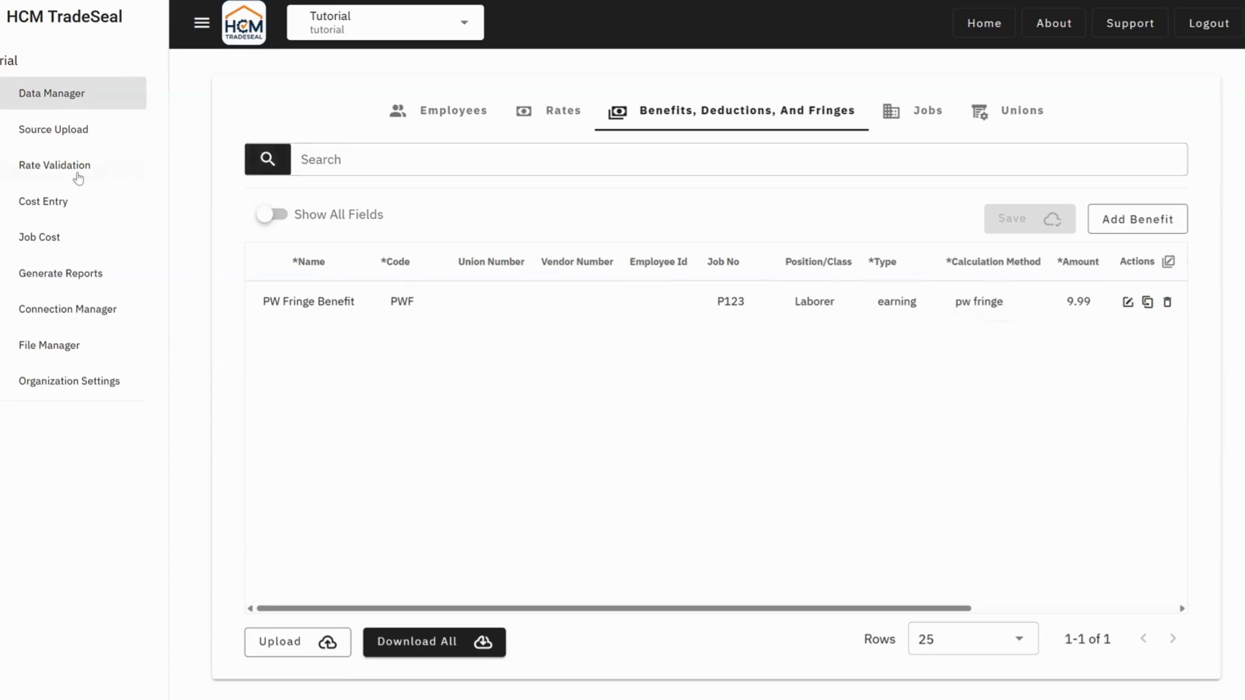
pyautogui.click(76, 170)
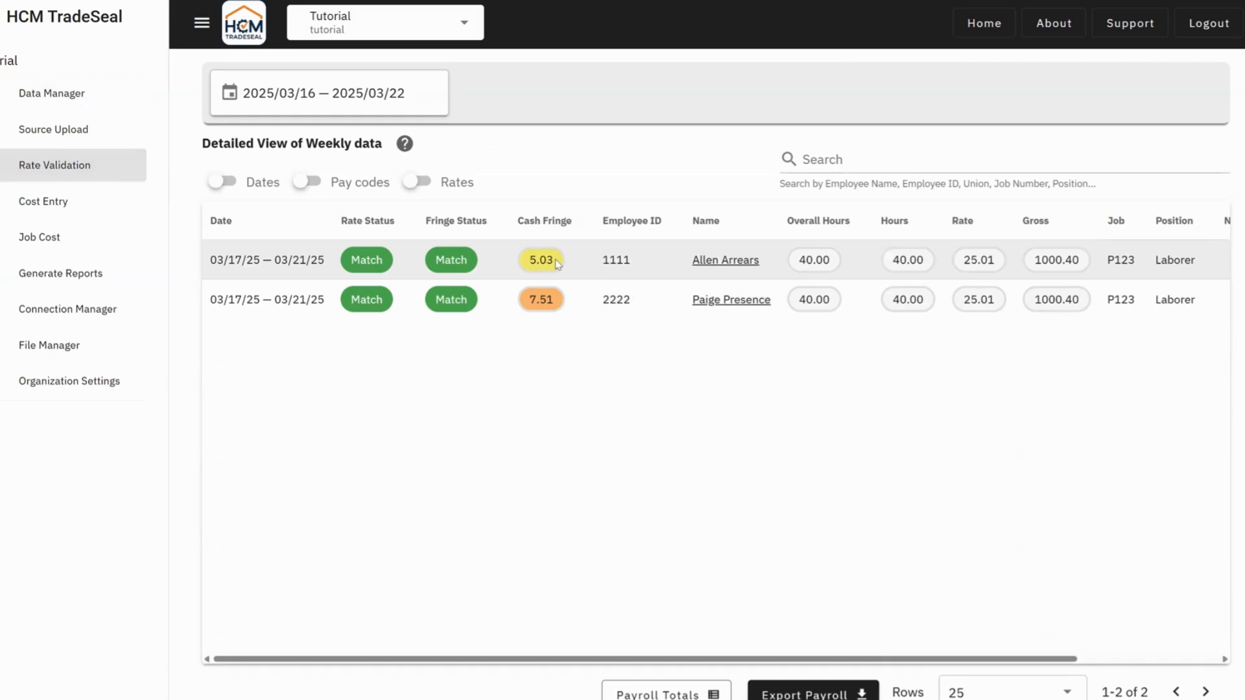
pyautogui.moveTo(556, 263)
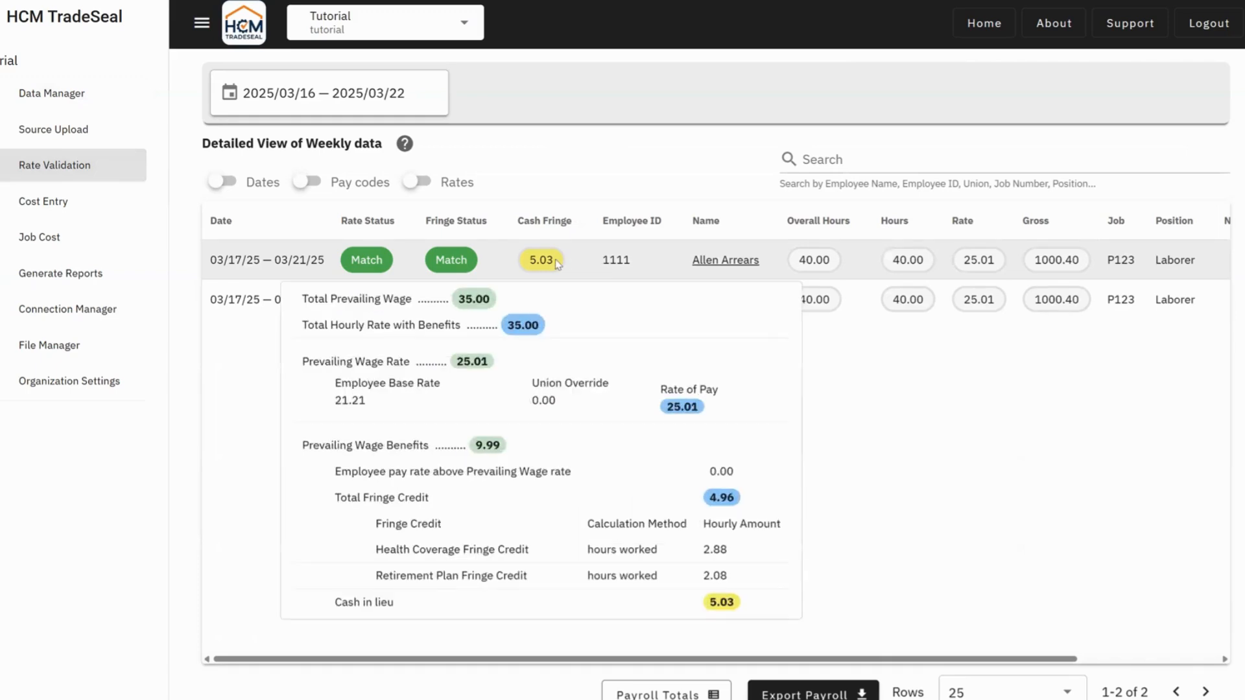